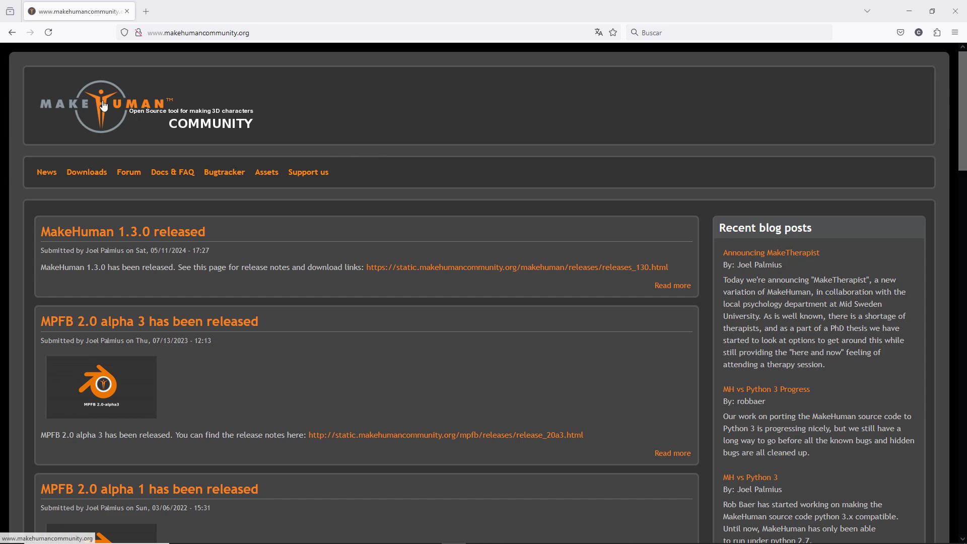
# Open the new releases page for MakeHuman from the community site's downloads page
pyautogui.click(89, 173)
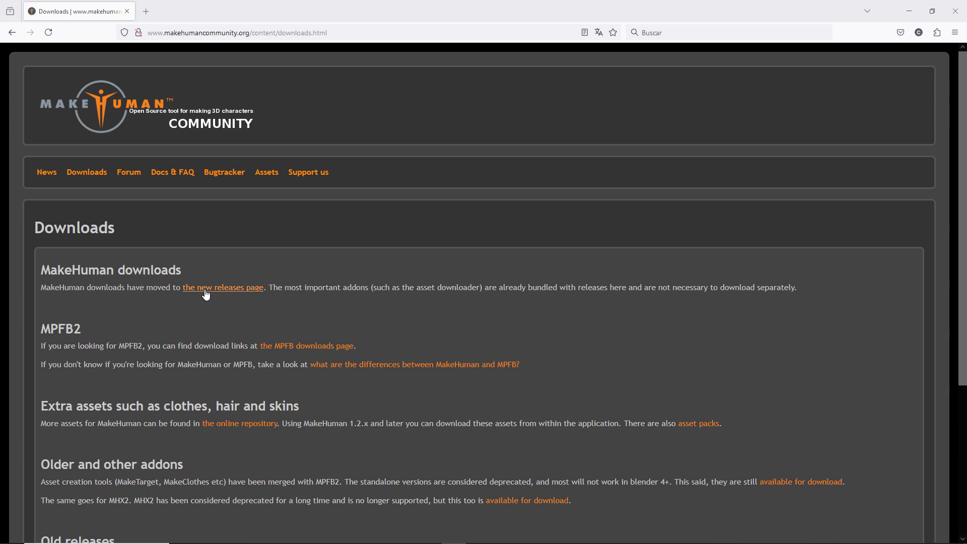
pyautogui.click(222, 292)
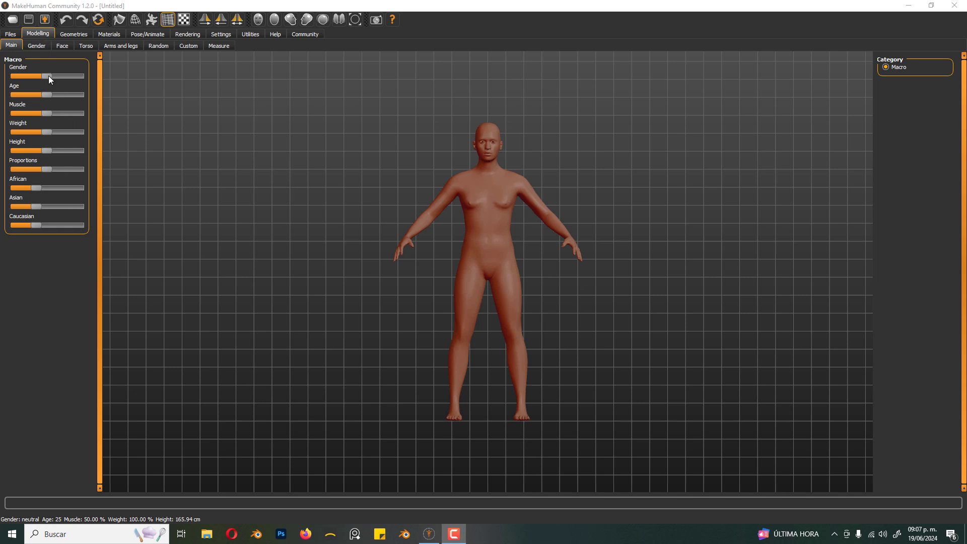
# Switch to MakeHuman, make the base figure fully male and set age 29, weight about 95% and height about 176 cm
pyautogui.moveTo(46, 77); pyautogui.dragTo(166, 114)
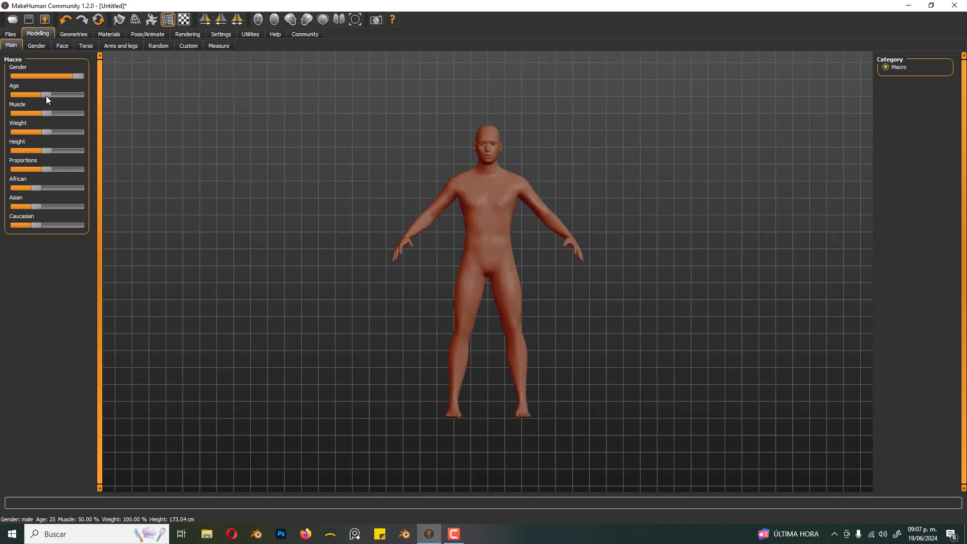
pyautogui.moveTo(46, 96); pyautogui.dragTo(49, 134)
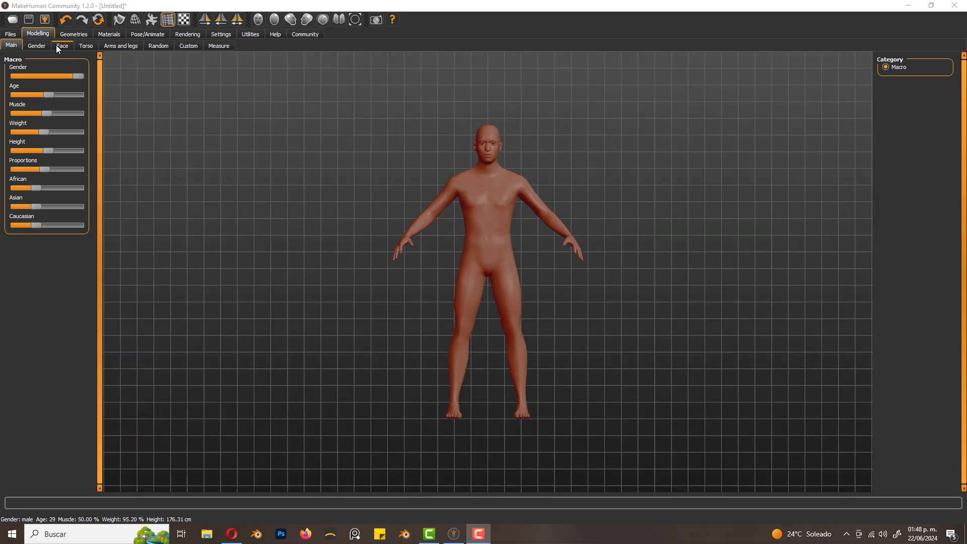
# Adjust the face's head fat slightly and lower the eyebrow bulge and eyebrow angle
pyautogui.click(56, 45)
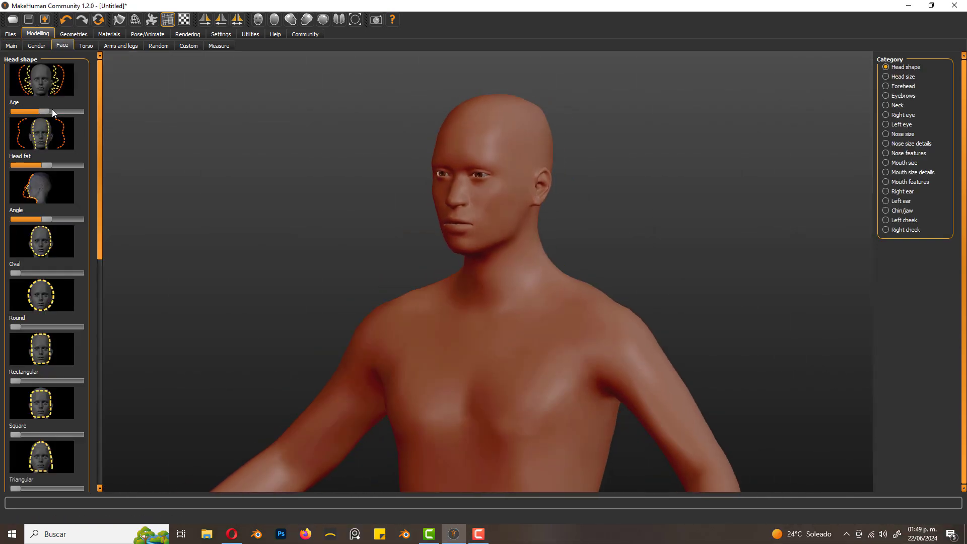
pyautogui.moveTo(49, 164); pyautogui.dragTo(52, 165)
pyautogui.click(885, 95)
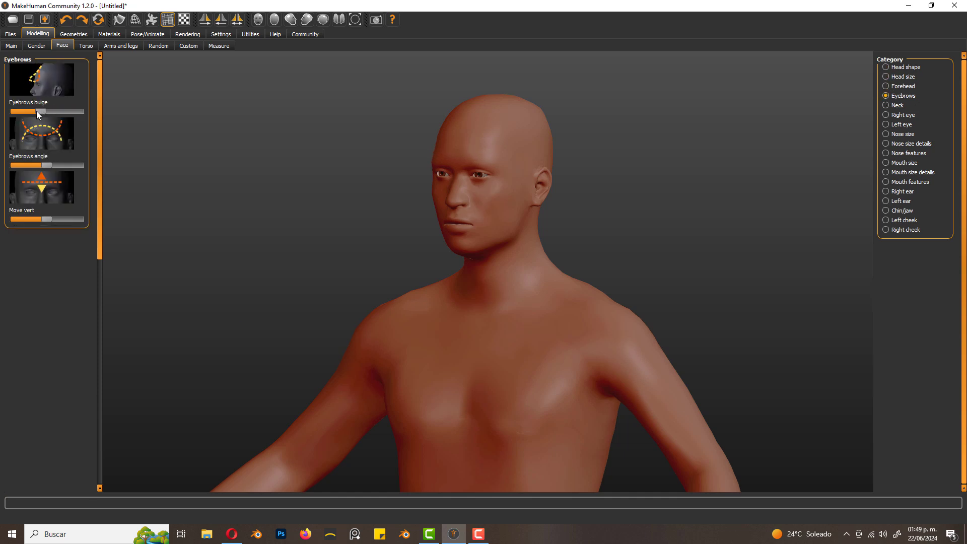
pyautogui.moveTo(46, 165); pyautogui.dragTo(23, 159)
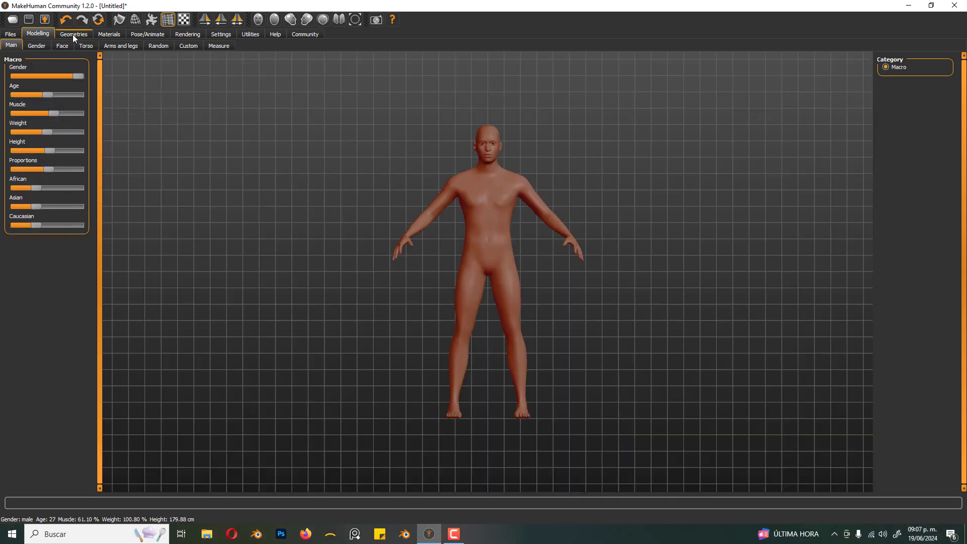
# Dress the figure in the Male casualsuit01 outfit from the clothes library
pyautogui.click(74, 33)
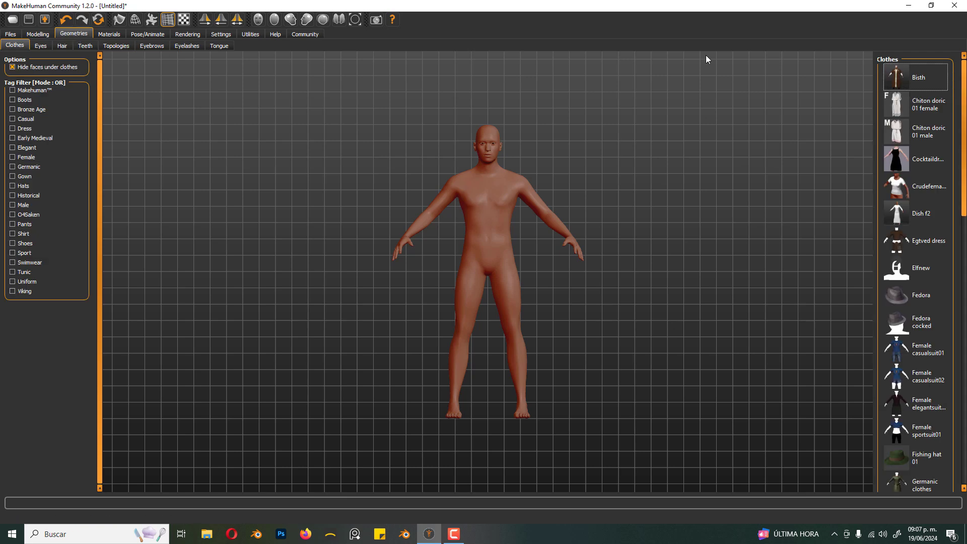
pyautogui.scroll(-5, 901, 211)
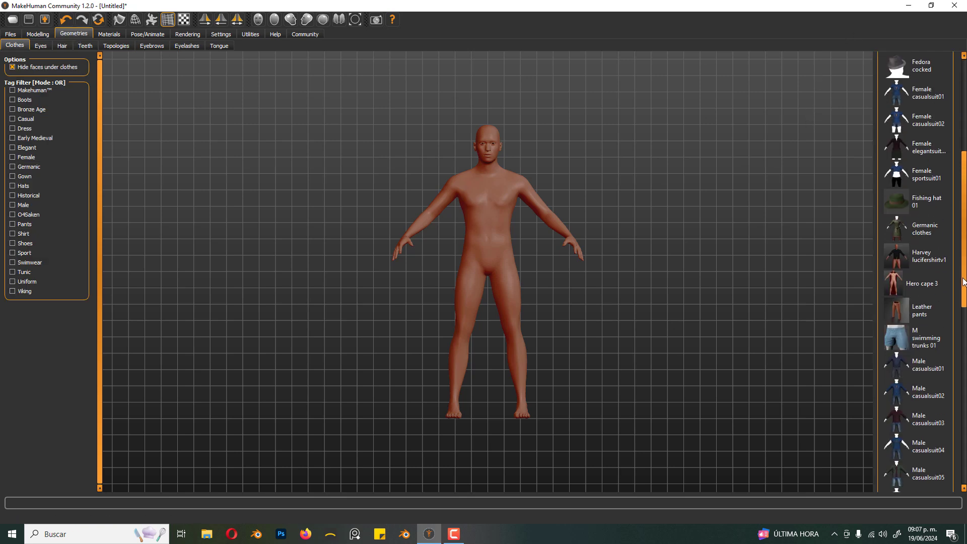
pyautogui.click(900, 211)
pyautogui.click(899, 210)
pyautogui.click(915, 346)
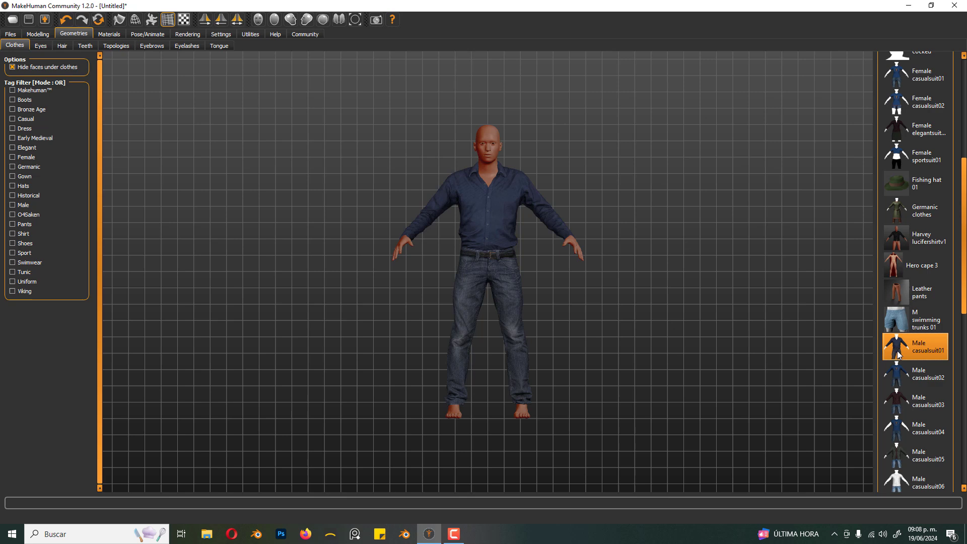
# Try the Middleage african male skin, apply Middleage caucasian male instead, and show the available eye materials
pyautogui.scroll(-3, 915, 302)
pyautogui.moveTo(499, 217); pyautogui.dragTo(529, 220)
pyautogui.click(109, 33)
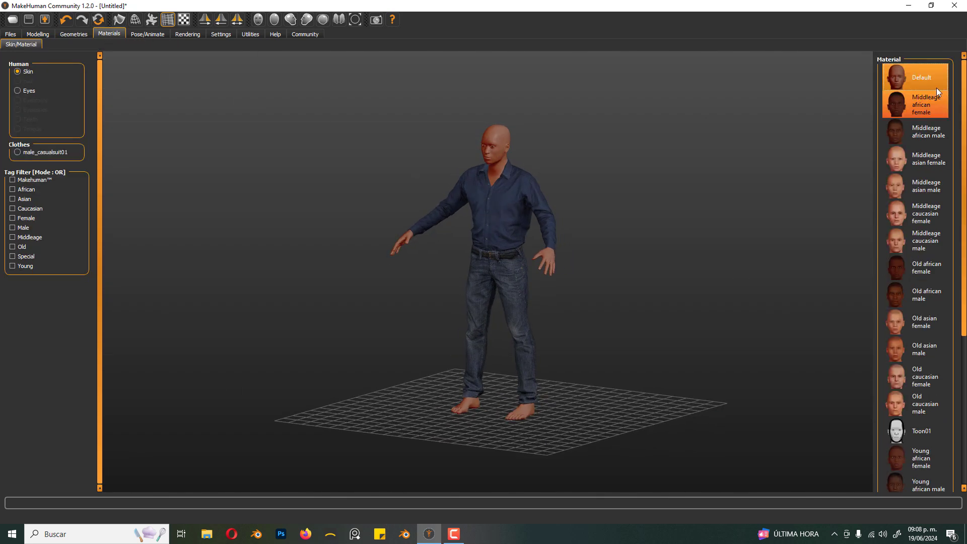
pyautogui.click(928, 135)
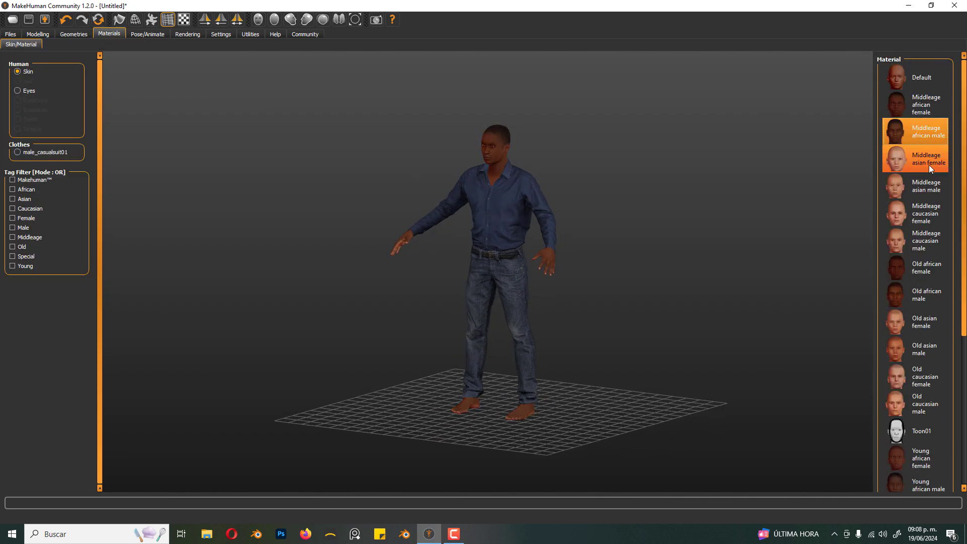
pyautogui.click(928, 240)
pyautogui.moveTo(654, 216); pyautogui.dragTo(105, 139)
pyautogui.click(18, 91)
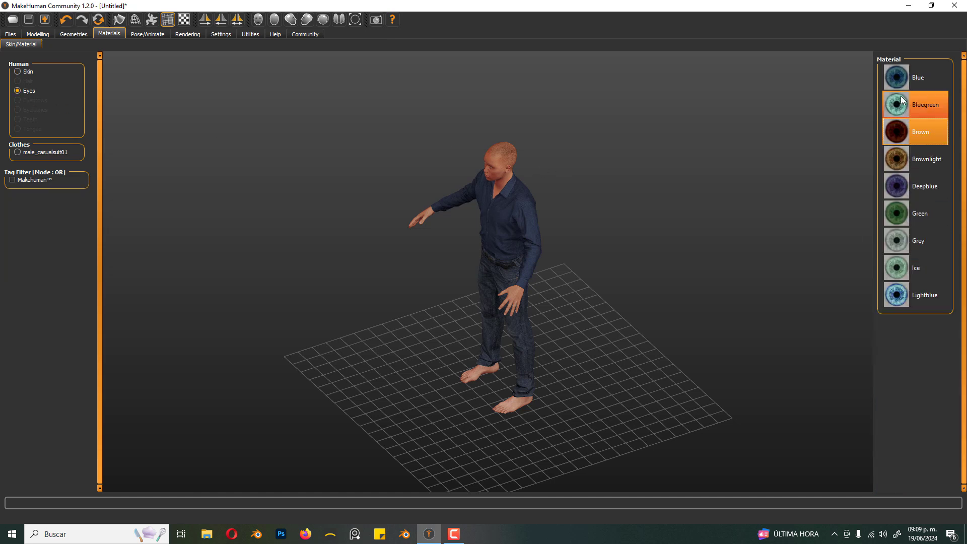
# Try the Fly02, Fight04 and Run01 poses on the figure and settle on Tpose
pyautogui.click(146, 34)
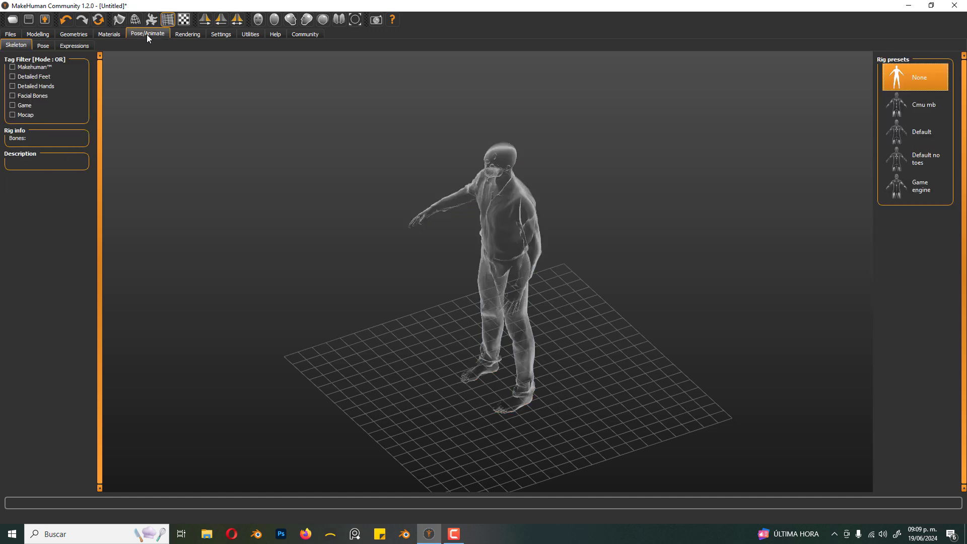
pyautogui.click(50, 46)
pyautogui.click(909, 266)
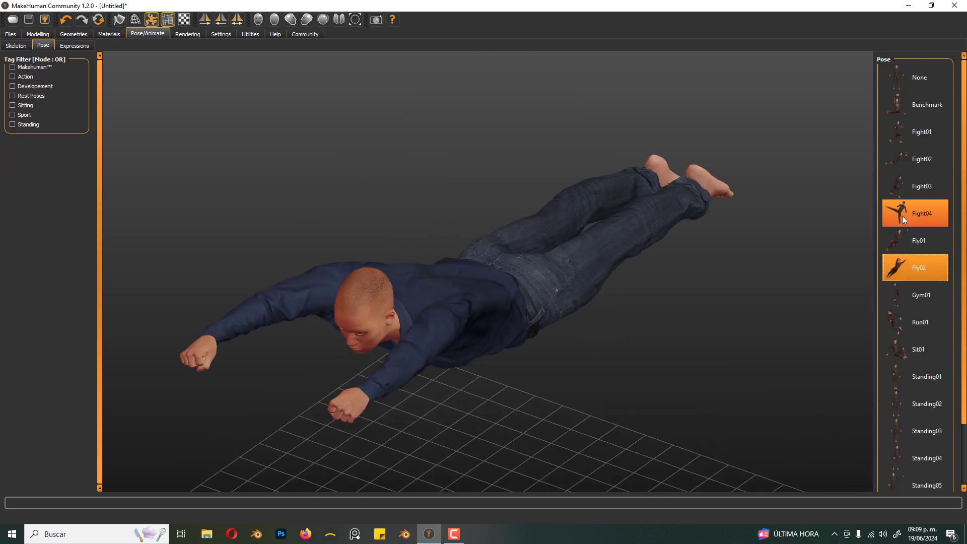
pyautogui.click(901, 215)
pyautogui.click(902, 323)
pyautogui.scroll(-2, 951, 410)
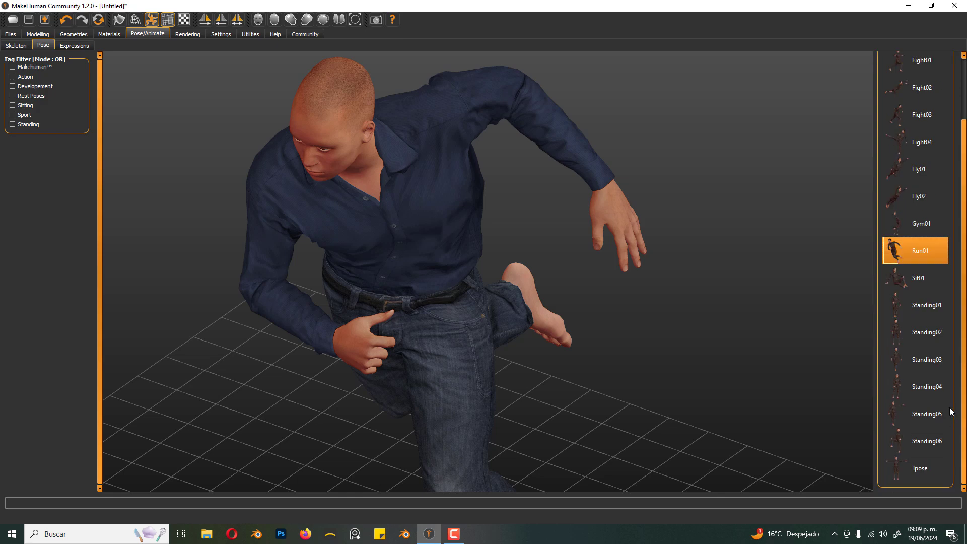
pyautogui.click(902, 468)
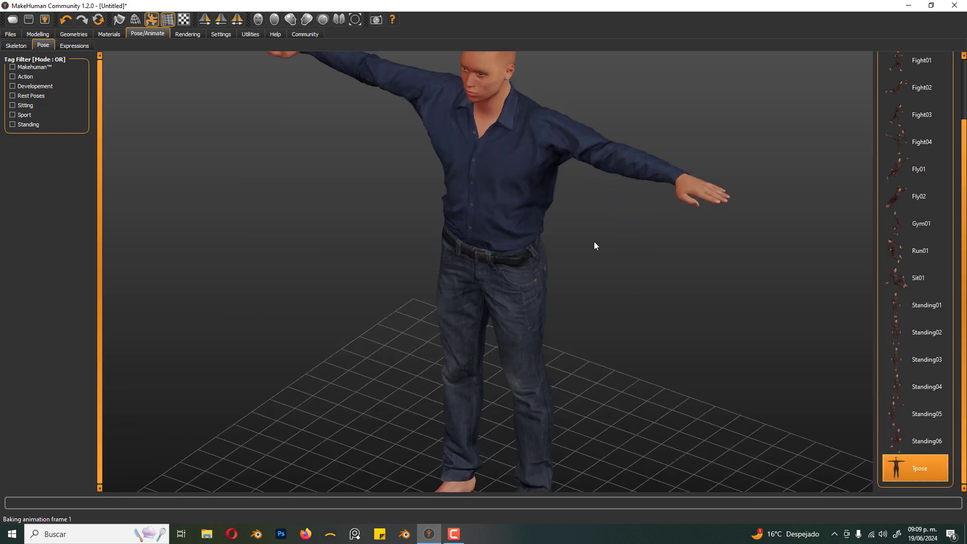
pyautogui.scroll(3, 614, 219)
pyautogui.scroll(-5, 616, 220)
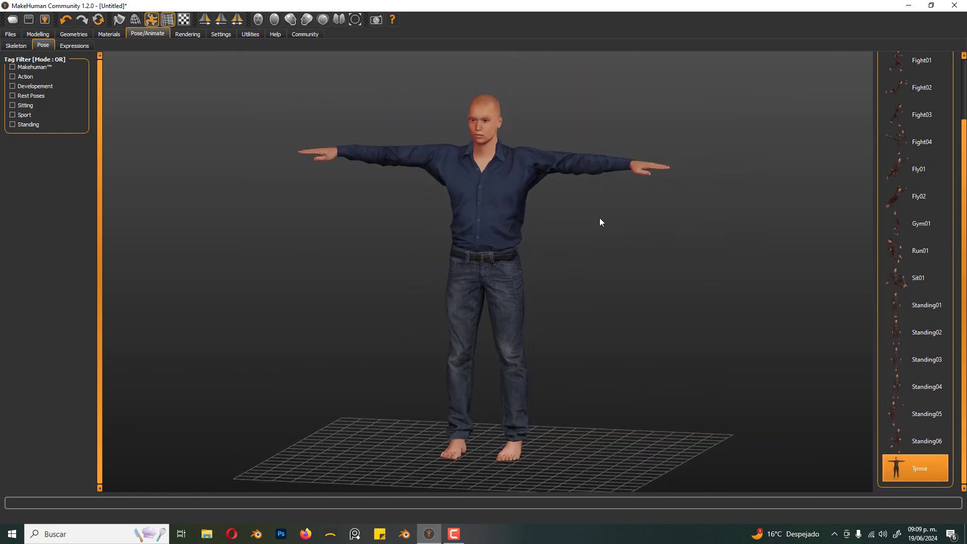
pyautogui.click(183, 33)
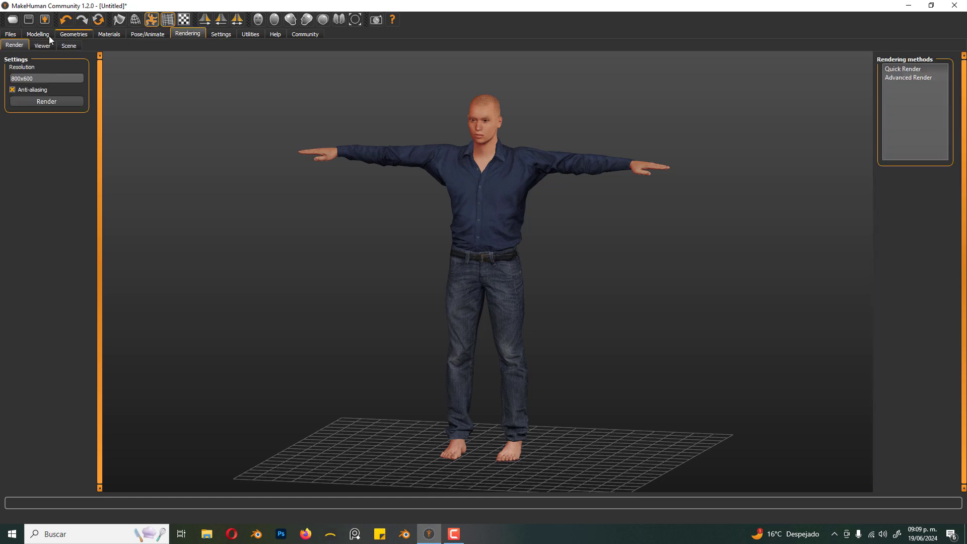
pyautogui.click(48, 34)
pyautogui.click(47, 46)
pyautogui.click(63, 46)
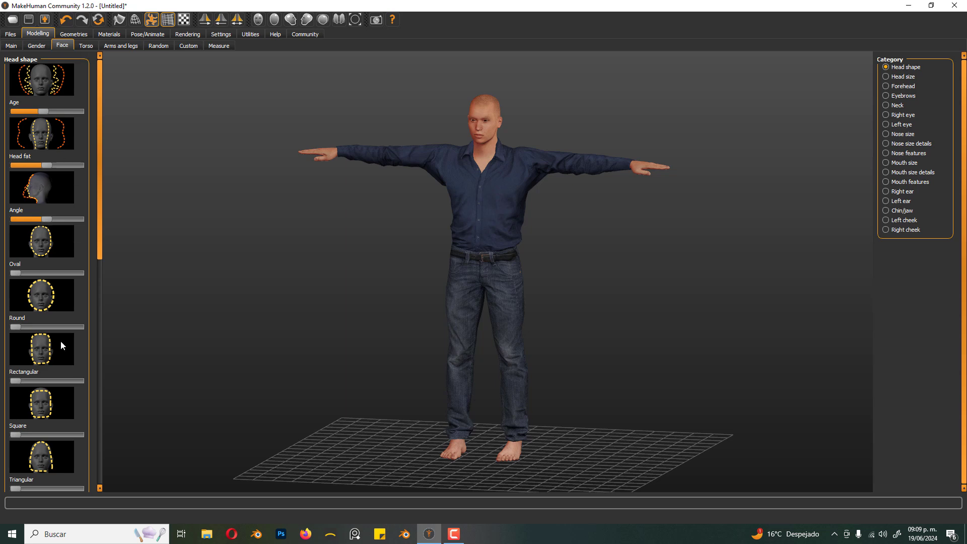
# Replace the Male casualsuit01 outfit with the Chiton doric 01 male garment
pyautogui.click(70, 34)
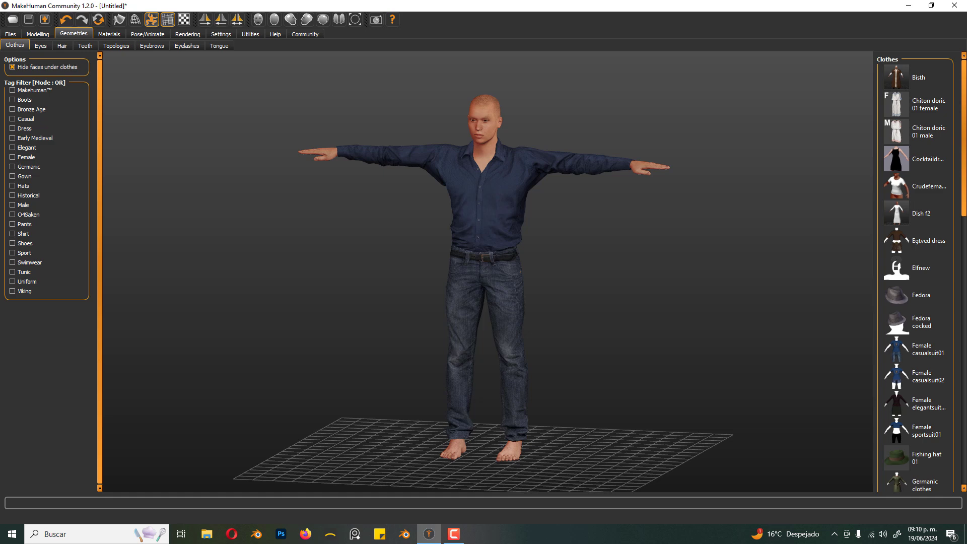
pyautogui.click(901, 135)
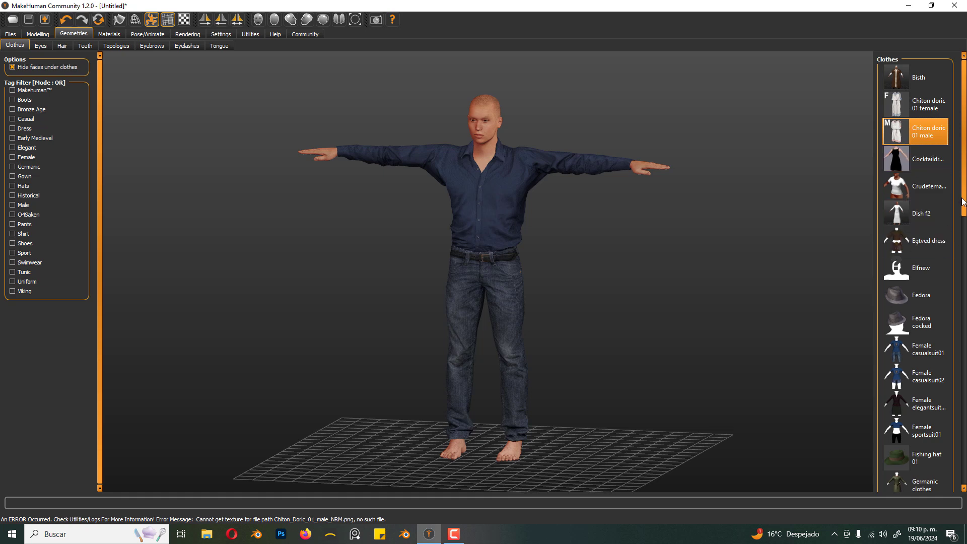
pyautogui.moveTo(963, 205); pyautogui.dragTo(963, 295)
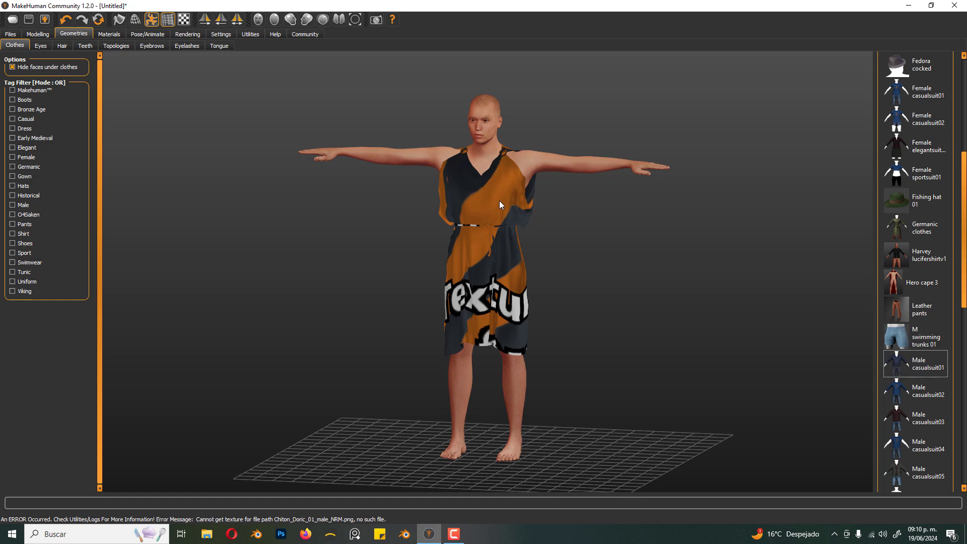
pyautogui.moveTo(565, 211); pyautogui.dragTo(551, 223)
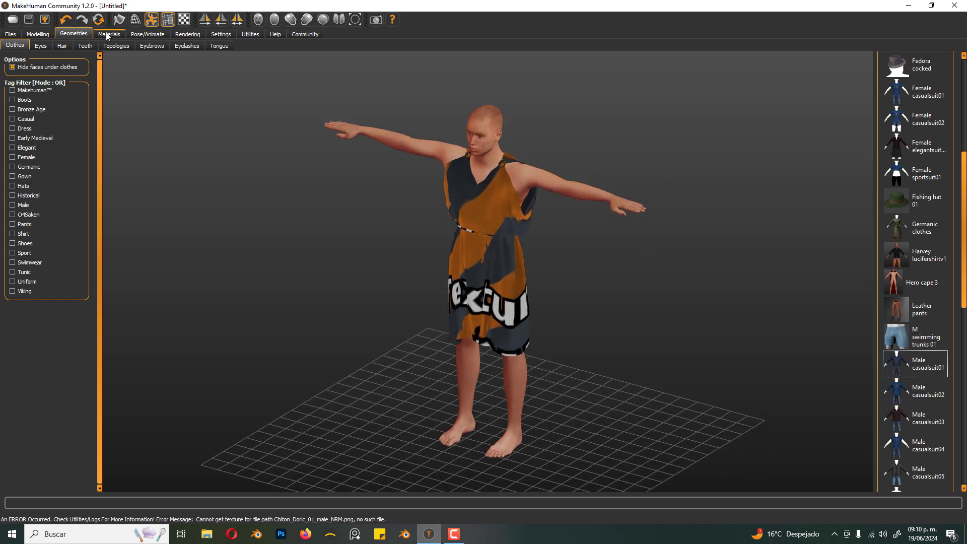
# Switch the figure's eyes to Low-poly and give it the Short02 hairstyle
pyautogui.click(41, 46)
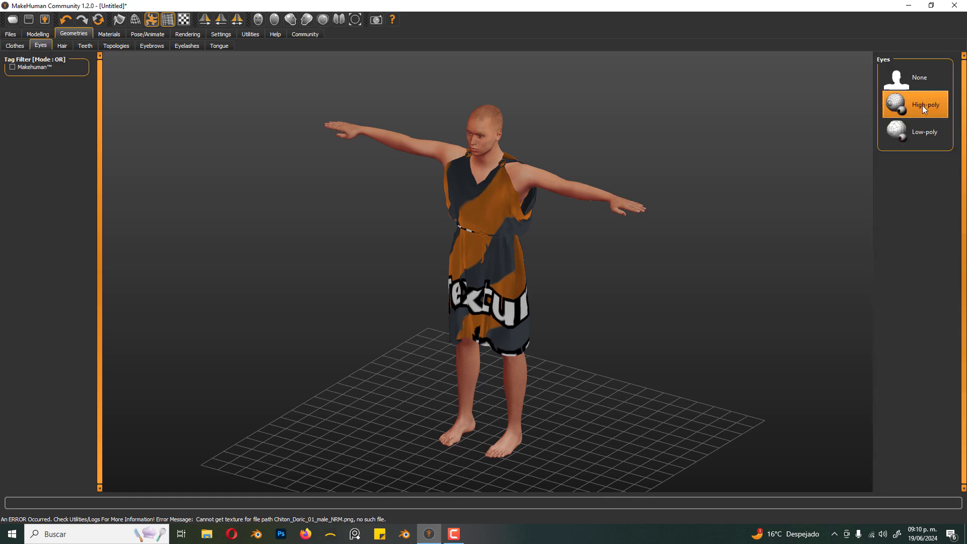
pyautogui.click(925, 134)
pyautogui.scroll(2, 558, 118)
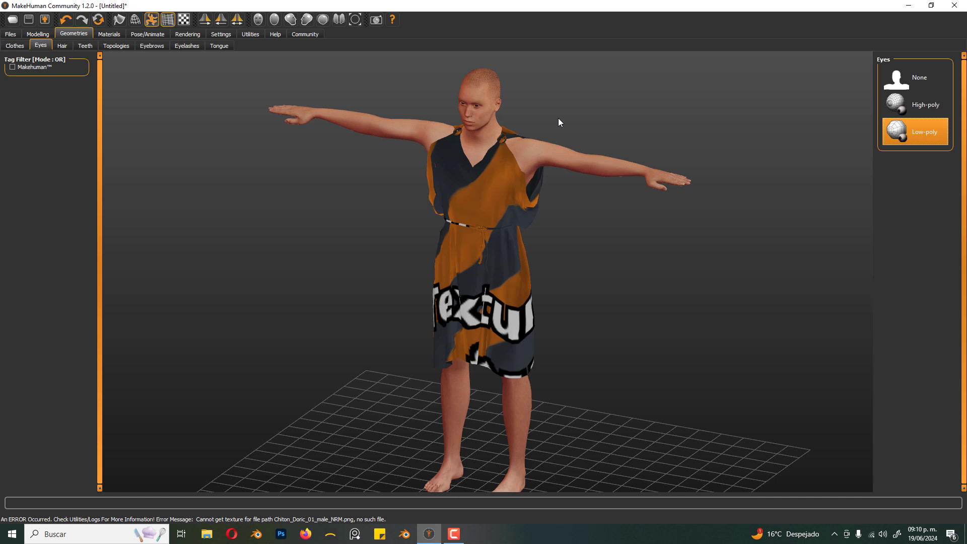
pyautogui.click(63, 46)
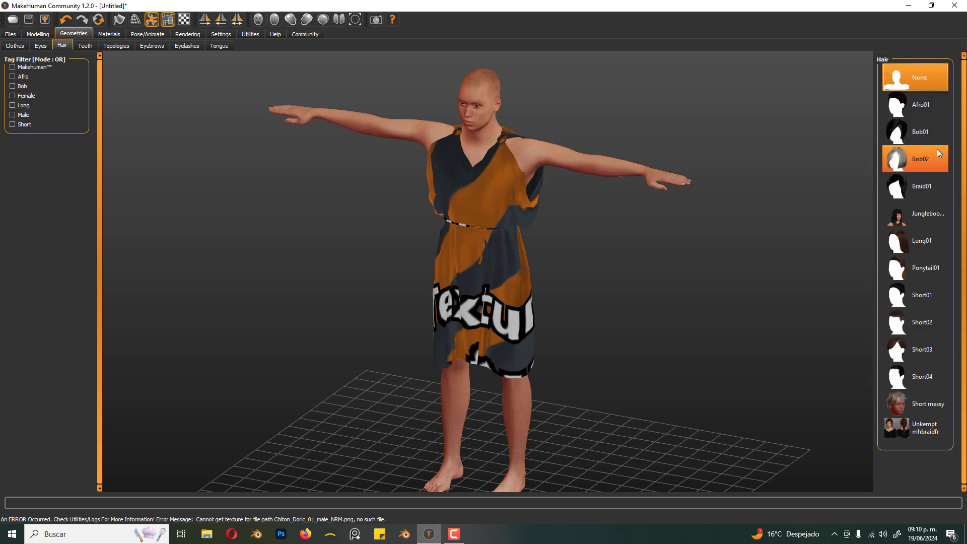
pyautogui.click(926, 327)
# Add the Teeth base teeth and the Eyebrow001 eyebrows to the figure, and show the tongue options
pyautogui.click(86, 46)
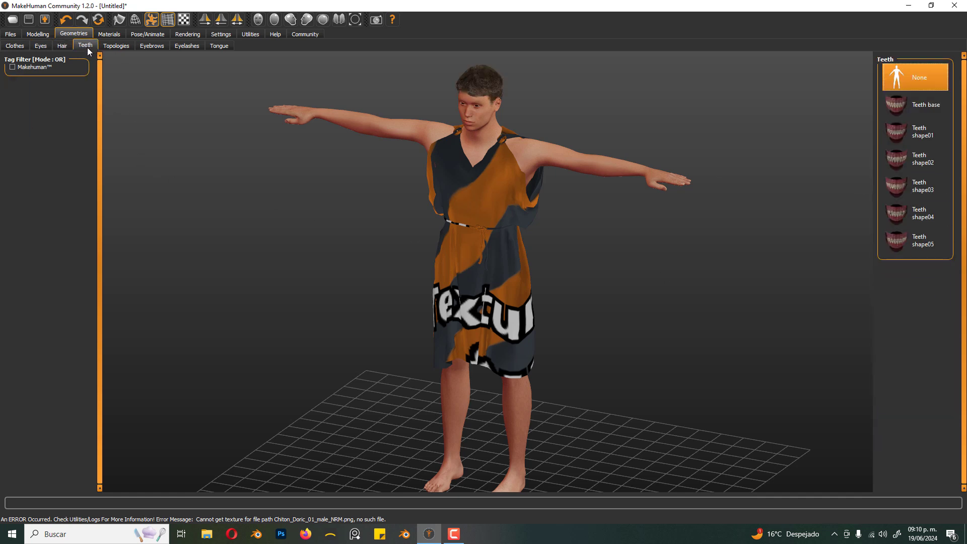
pyautogui.click(916, 105)
pyautogui.click(124, 46)
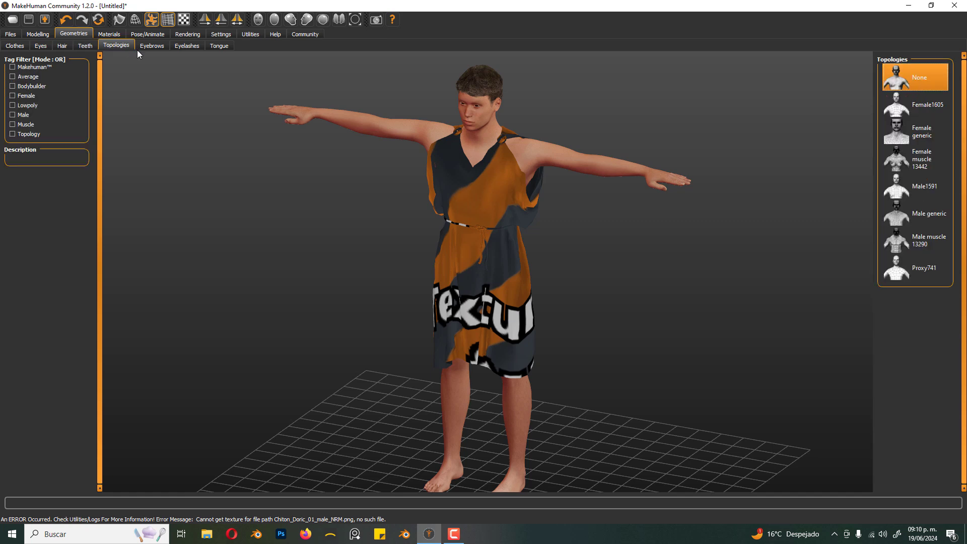
pyautogui.click(149, 50)
pyautogui.click(928, 109)
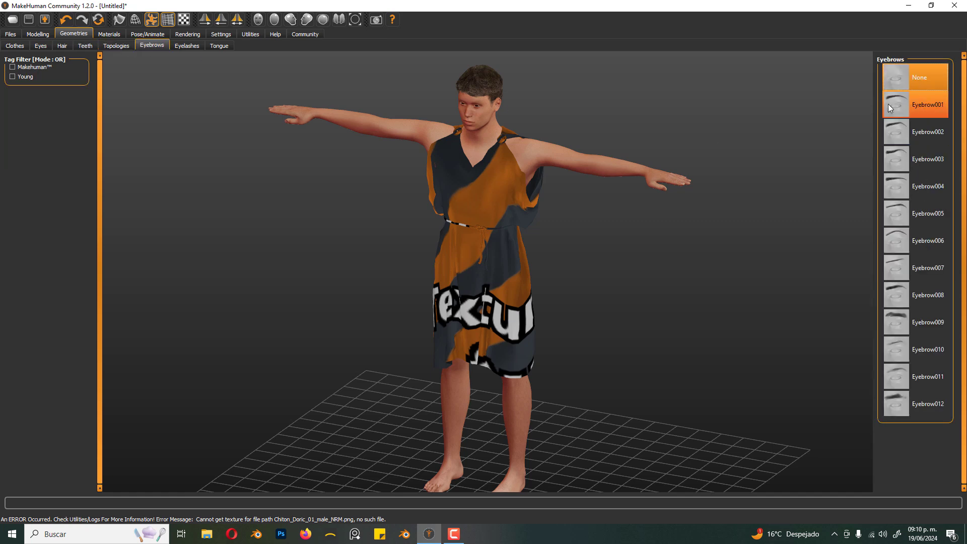
pyautogui.click(219, 45)
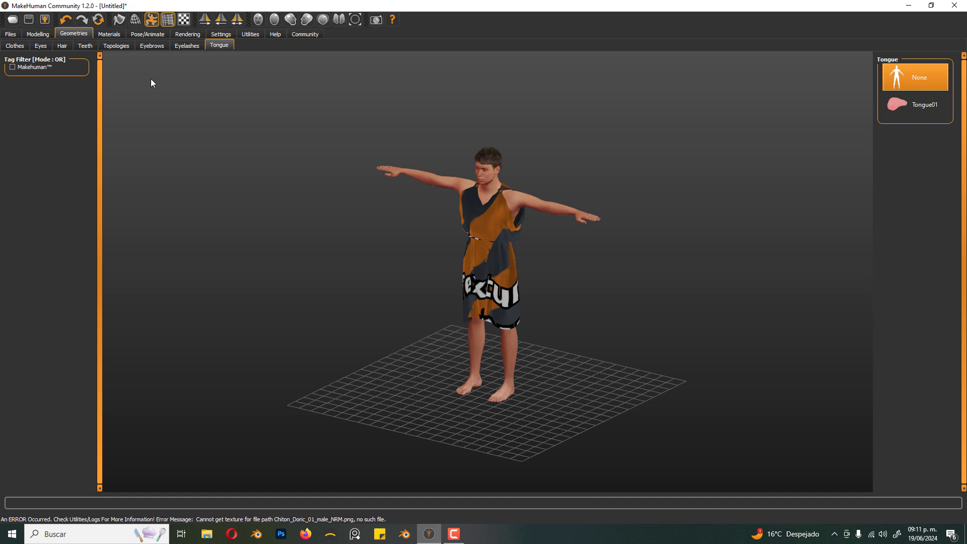
# Filter the community's downloadable assets by the clothes type and update the list
pyautogui.click(304, 35)
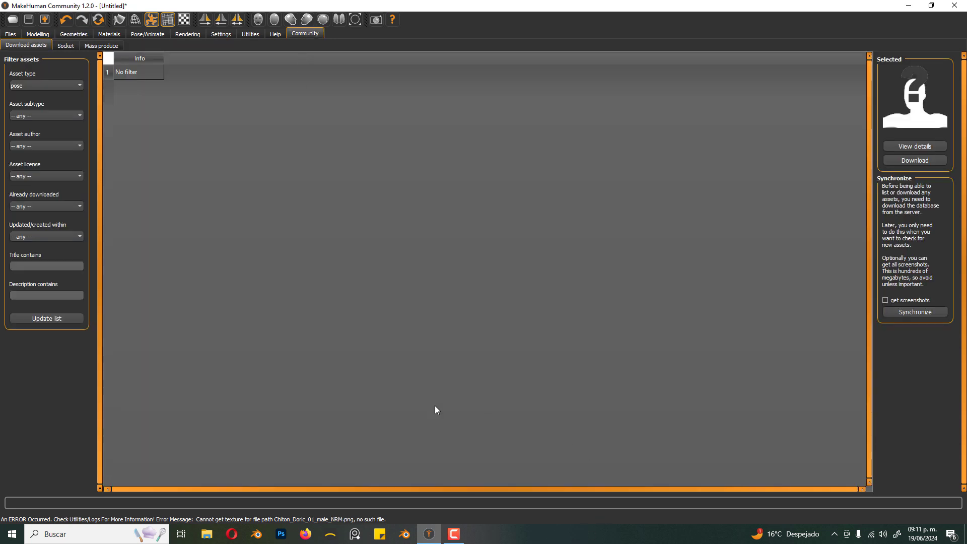
pyautogui.click(29, 86)
pyautogui.click(53, 102)
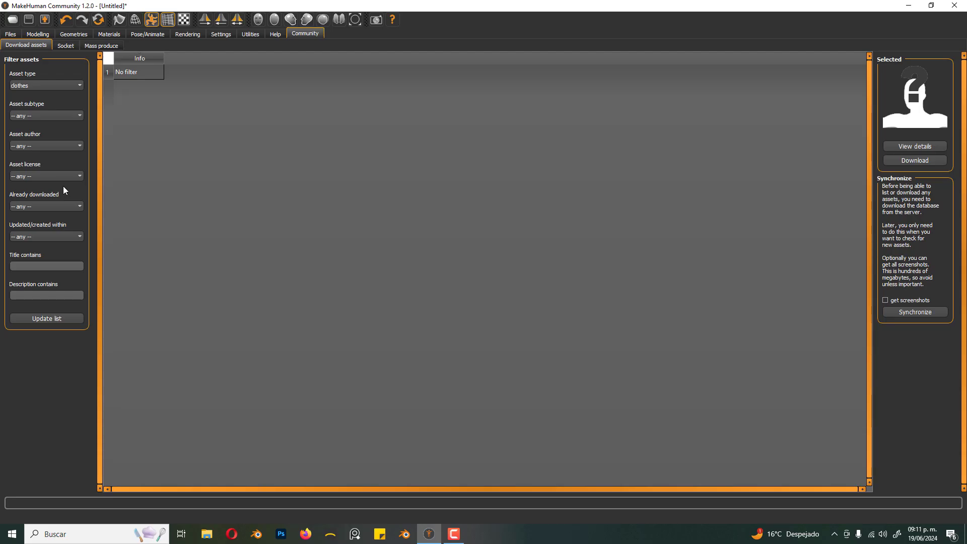
pyautogui.click(65, 319)
pyautogui.click(47, 318)
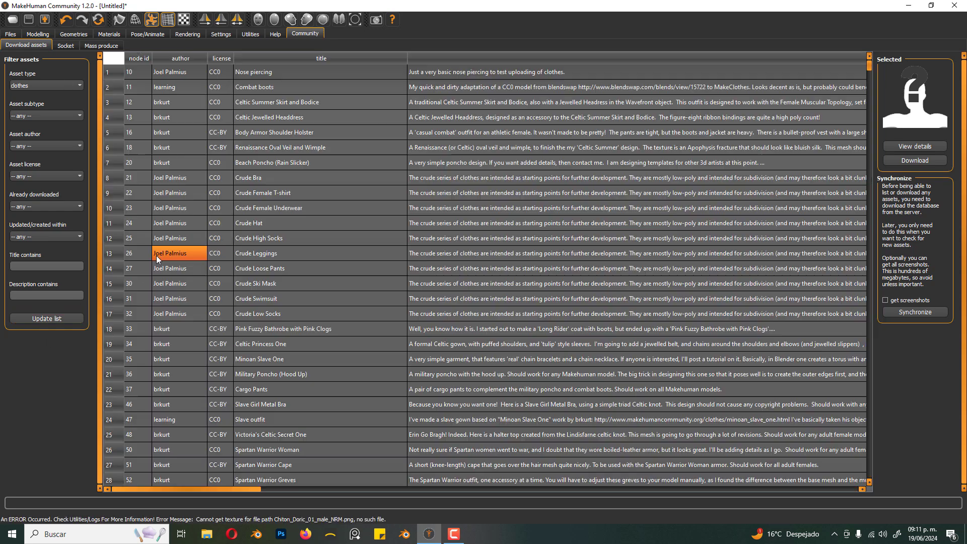
# Preview the Celtic Summer Skirt and Bodice and neighbouring clothing assets in the community list
pyautogui.click(292, 105)
pyautogui.click(292, 118)
pyautogui.click(276, 78)
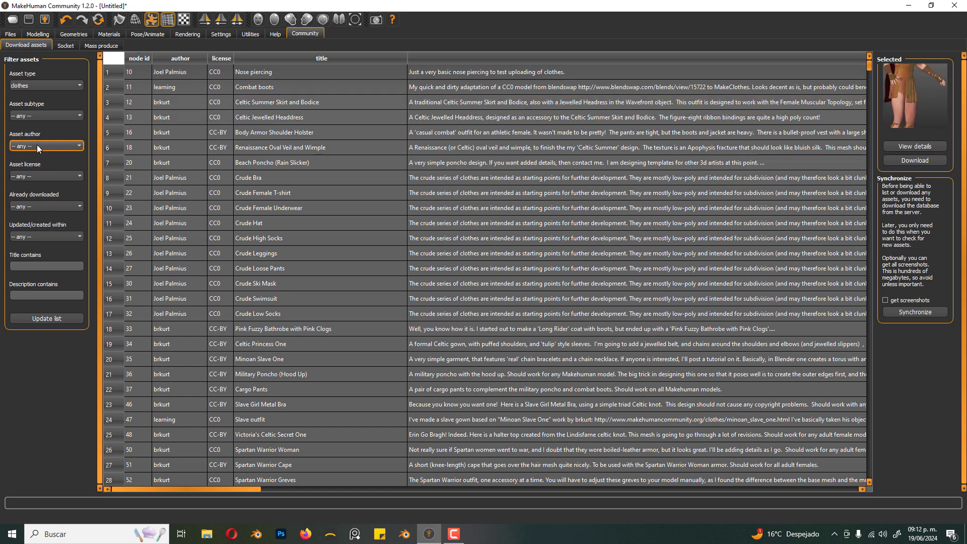
# Filter the community clothing assets to titles containing "viking" and update the list
pyautogui.click(50, 176)
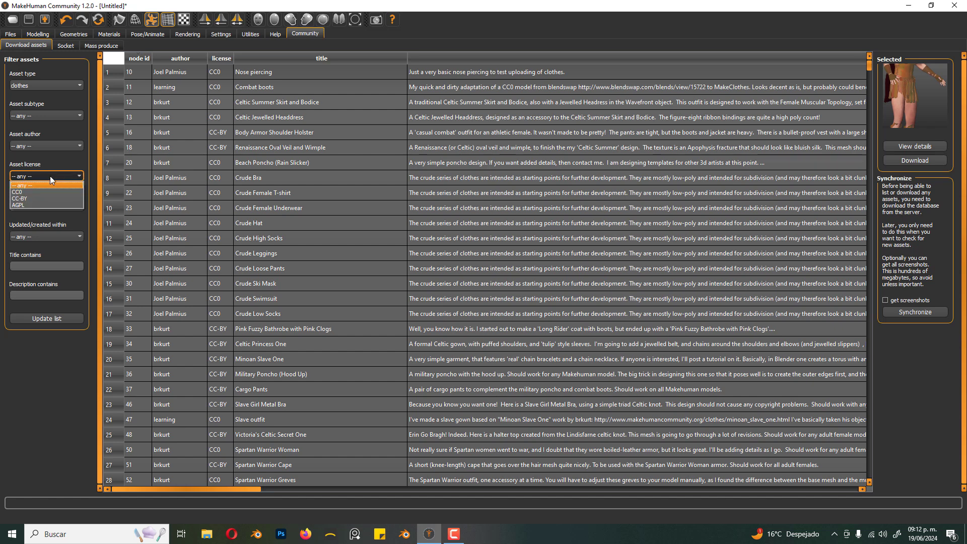
pyautogui.click(50, 176)
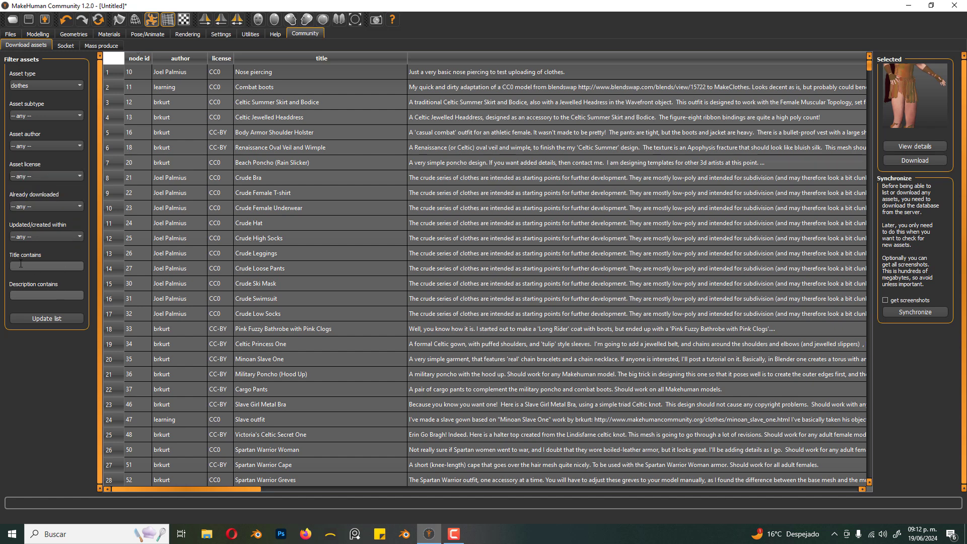
pyautogui.click(63, 267)
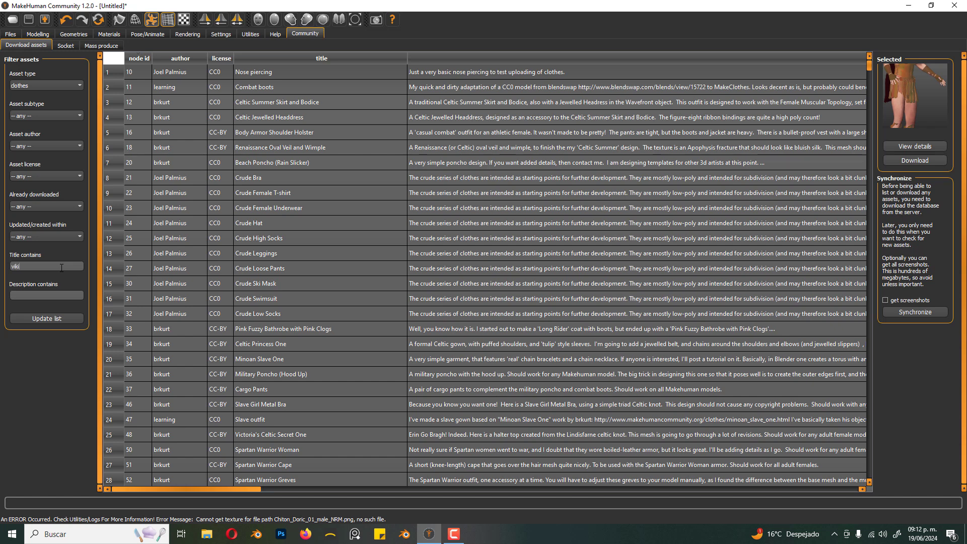
pyautogui.click(47, 318)
# Preview the Germanic/Viking clothes, Beard Viking, Tunic Viking and Pants Viking assets
pyautogui.click(255, 86)
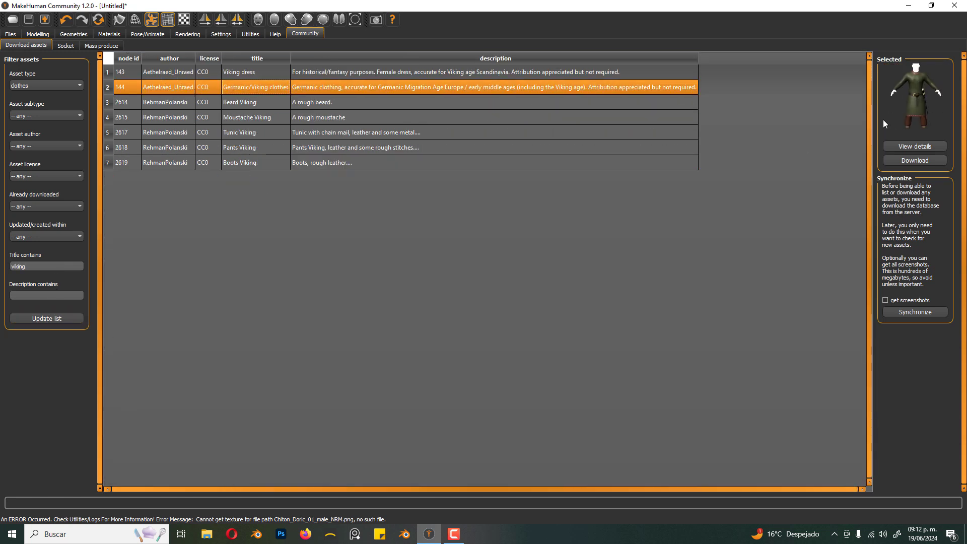
pyautogui.click(247, 105)
pyautogui.click(259, 135)
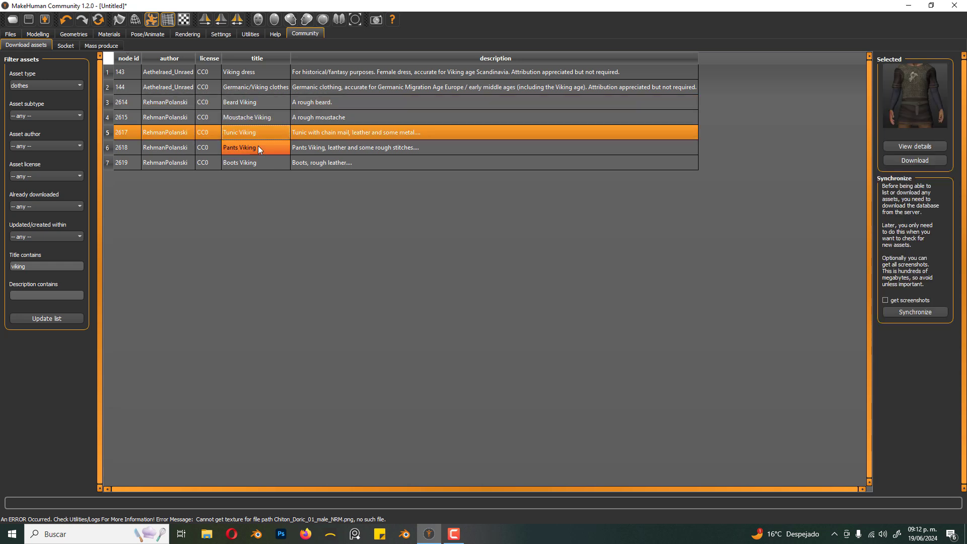
pyautogui.click(257, 147)
pyautogui.click(259, 132)
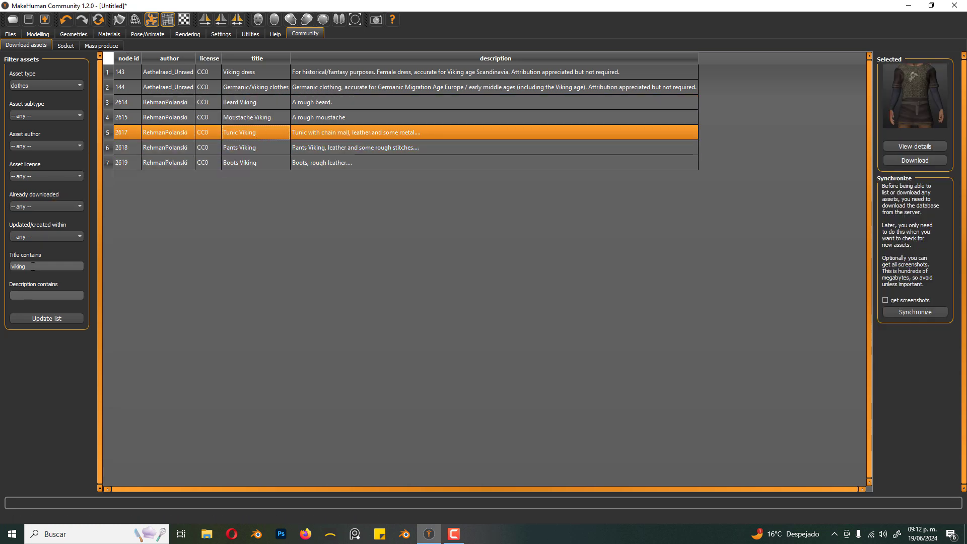
# Filter the clothing assets to titles containing "chiton" and preview the Male Chiton and Chiton Doric 01 male assets
pyautogui.moveTo(32, 266); pyautogui.dragTo(1, 262)
pyautogui.write('chiton')
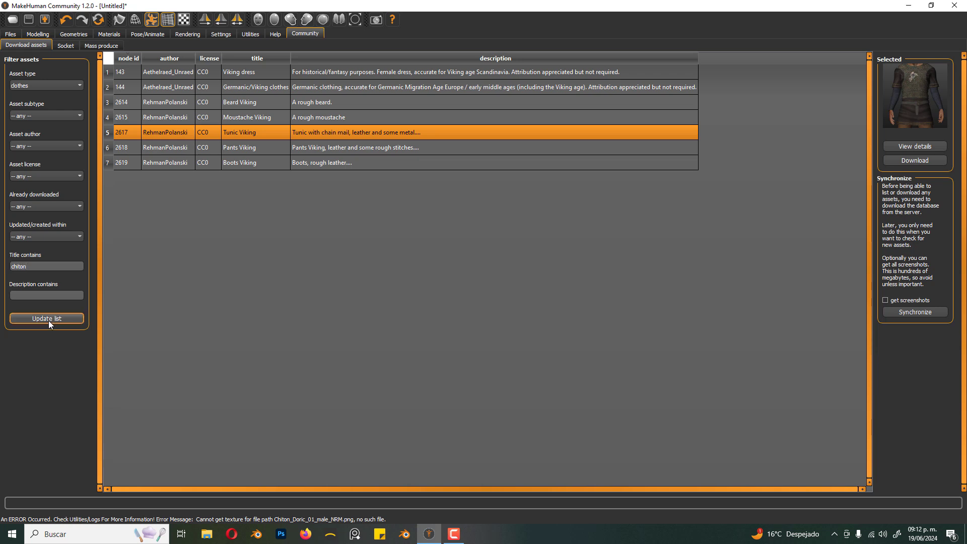
pyautogui.click(47, 318)
pyautogui.click(246, 92)
pyautogui.click(253, 103)
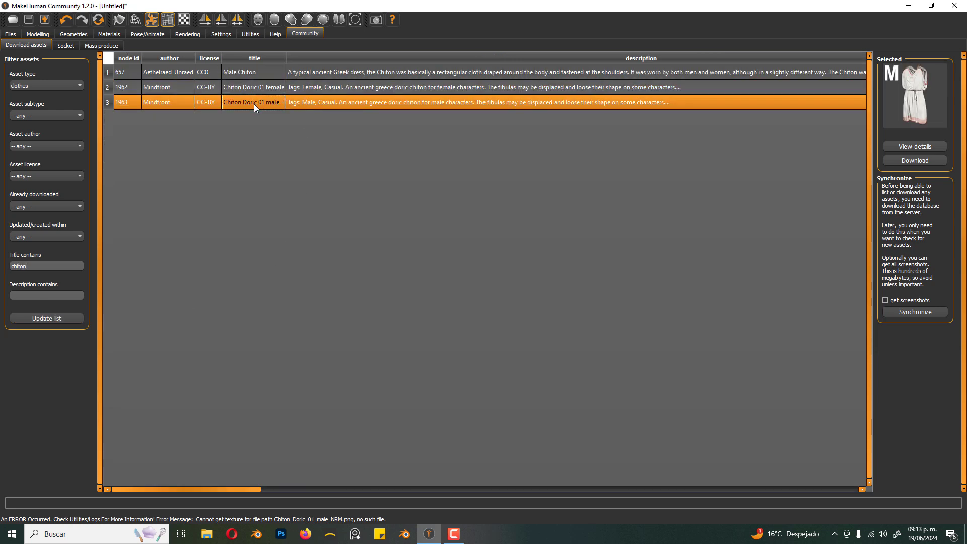
pyautogui.click(261, 75)
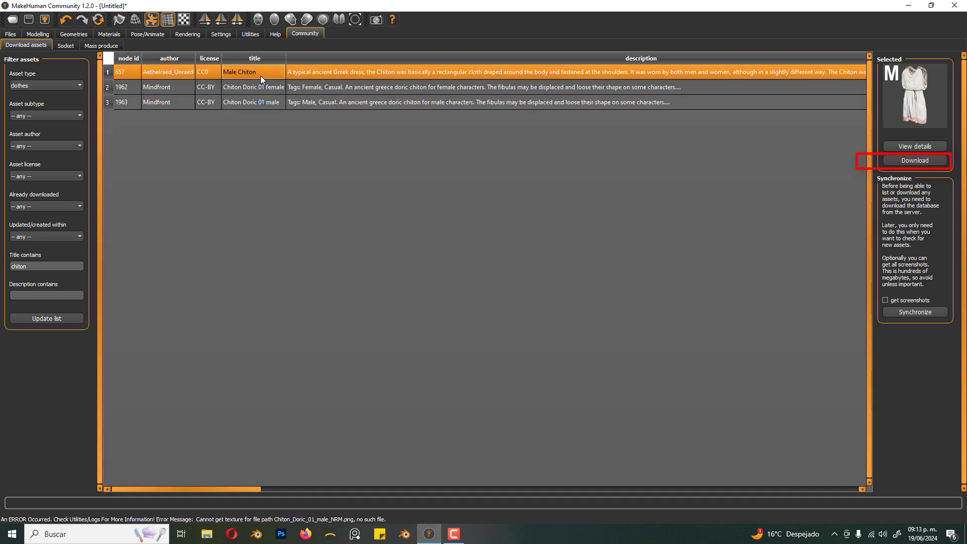
pyautogui.click(258, 103)
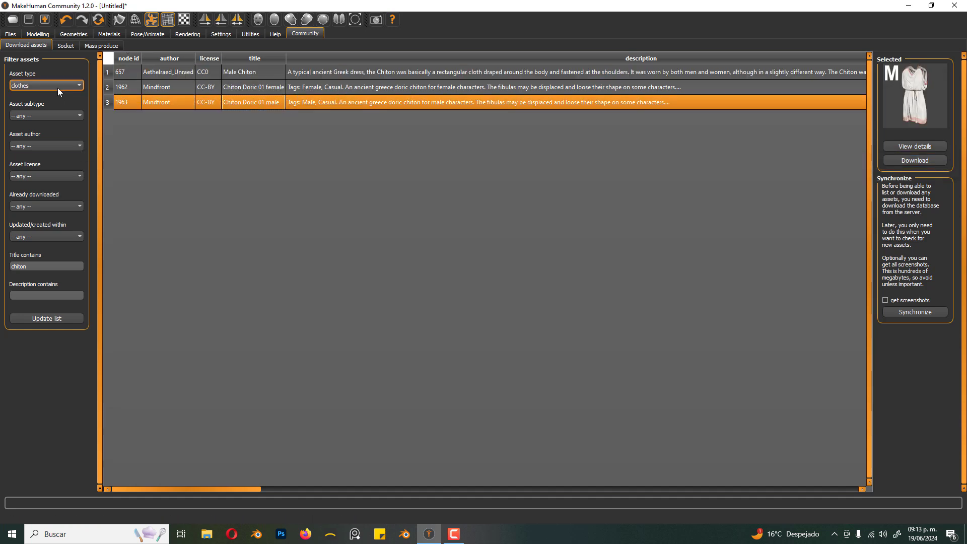
# Choose Filmbox (fbx) as the figure's export format, pick man in the characters tut folder as the target file, and close the file dialog
pyautogui.click(45, 20)
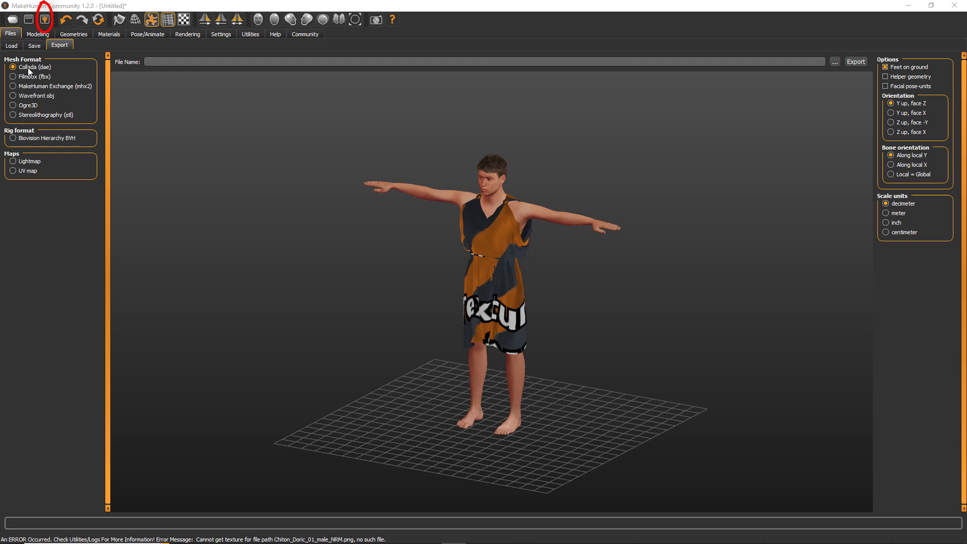
pyautogui.click(834, 61)
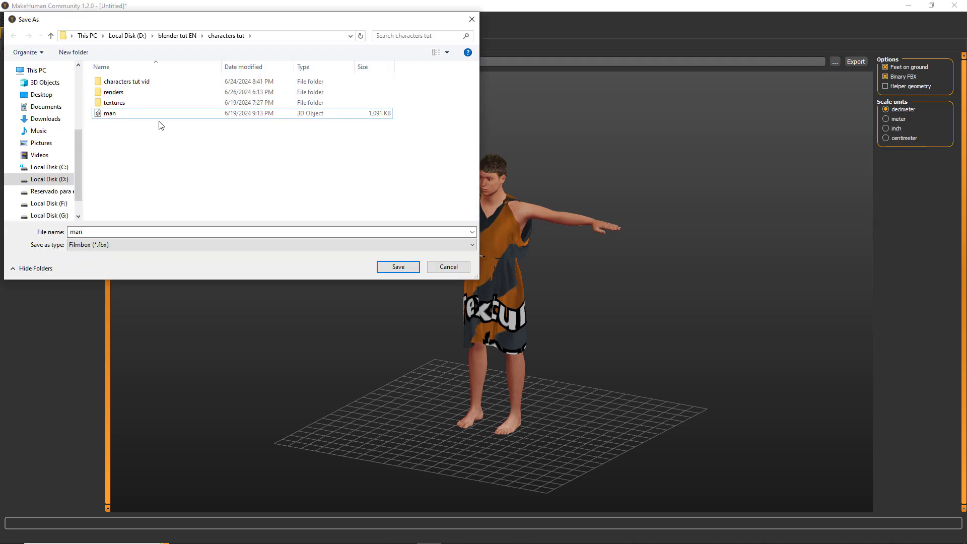
pyautogui.click(138, 114)
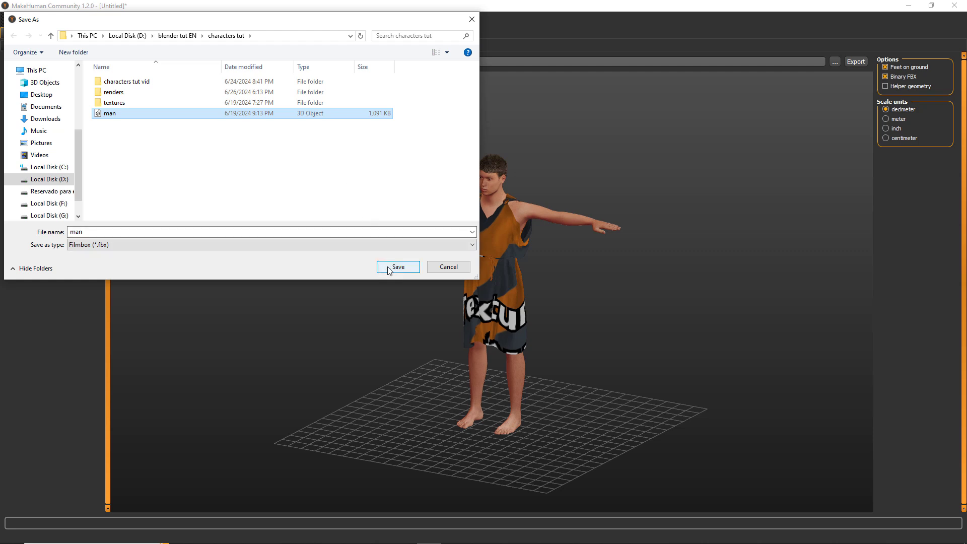
pyautogui.click(447, 266)
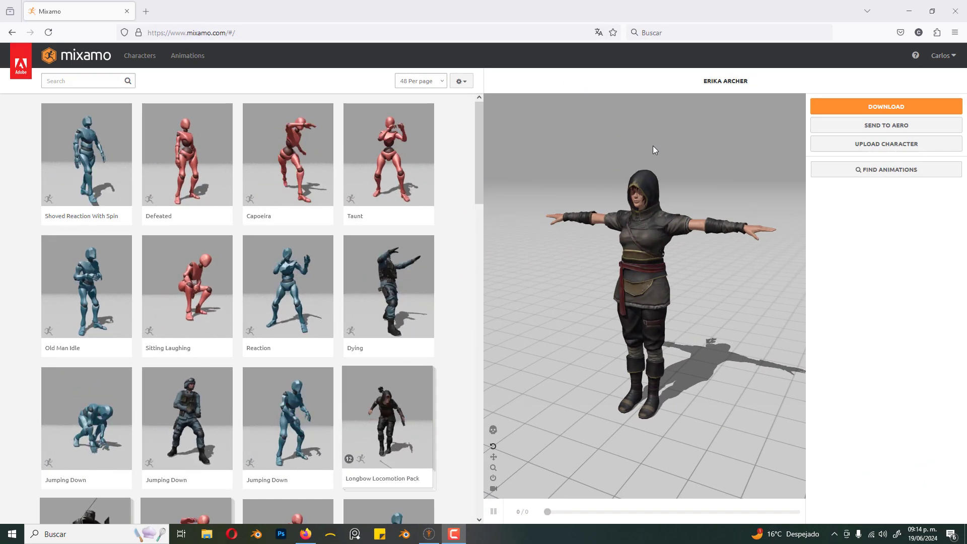
# Switch to Mixamo, show the character library, and preview the Defeated and Reaction animations on Erika Archer
pyautogui.click(140, 59)
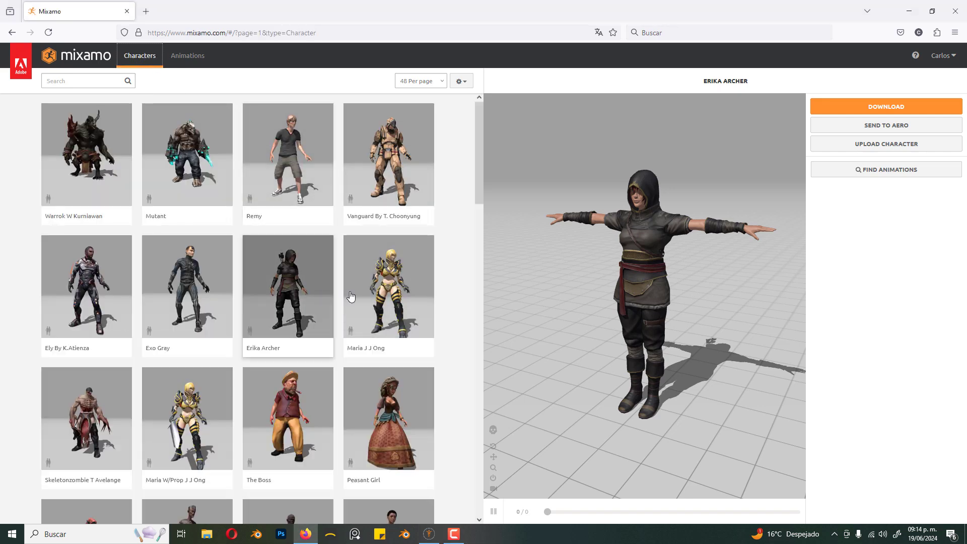
pyautogui.moveTo(636, 266)
pyautogui.mouseDown()
pyautogui.moveTo(597, 266)
pyautogui.moveTo(646, 267)
pyautogui.mouseUp()
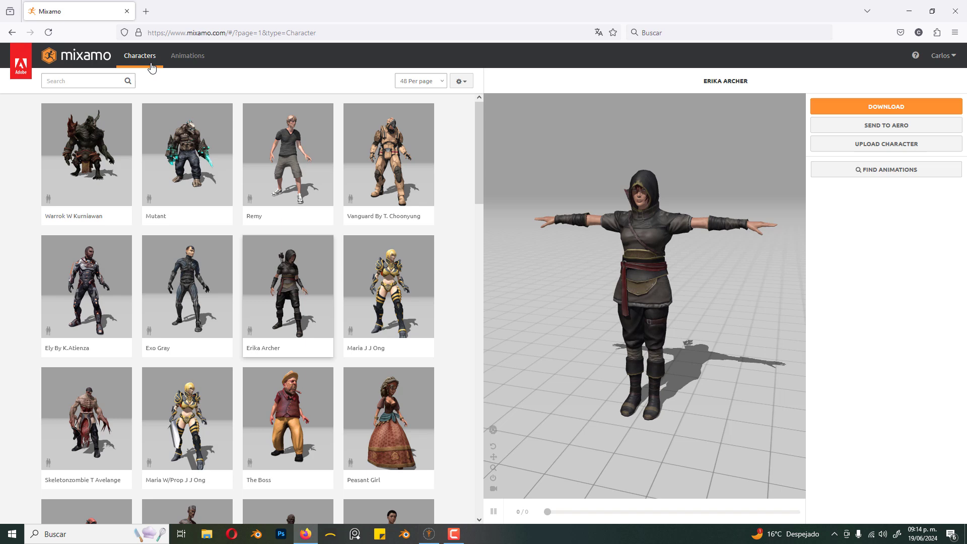
pyautogui.click(188, 56)
pyautogui.click(190, 162)
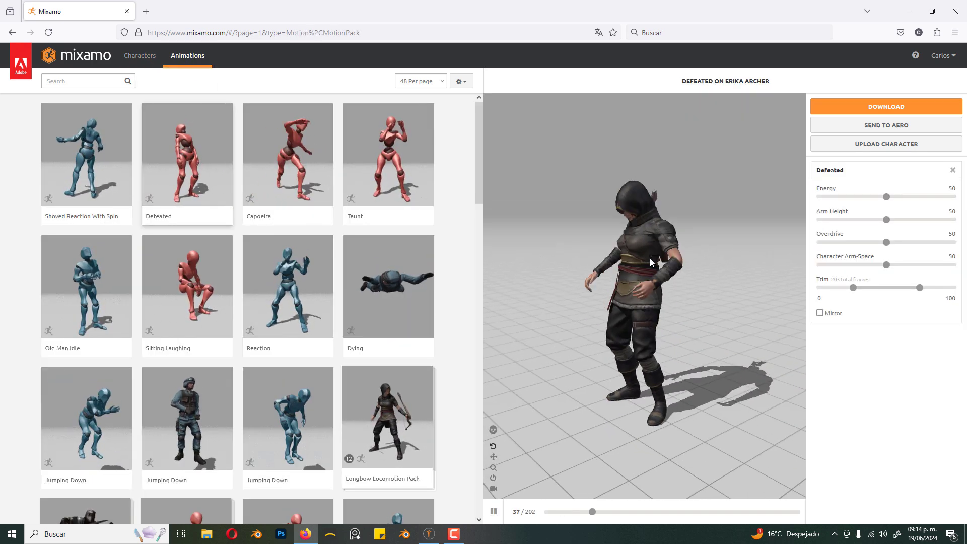
pyautogui.click(305, 297)
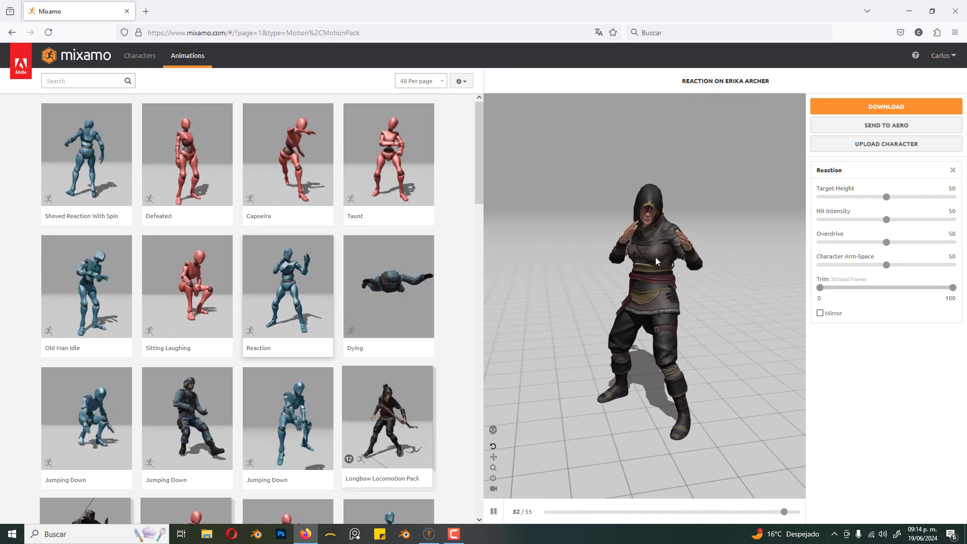
pyautogui.click(493, 511)
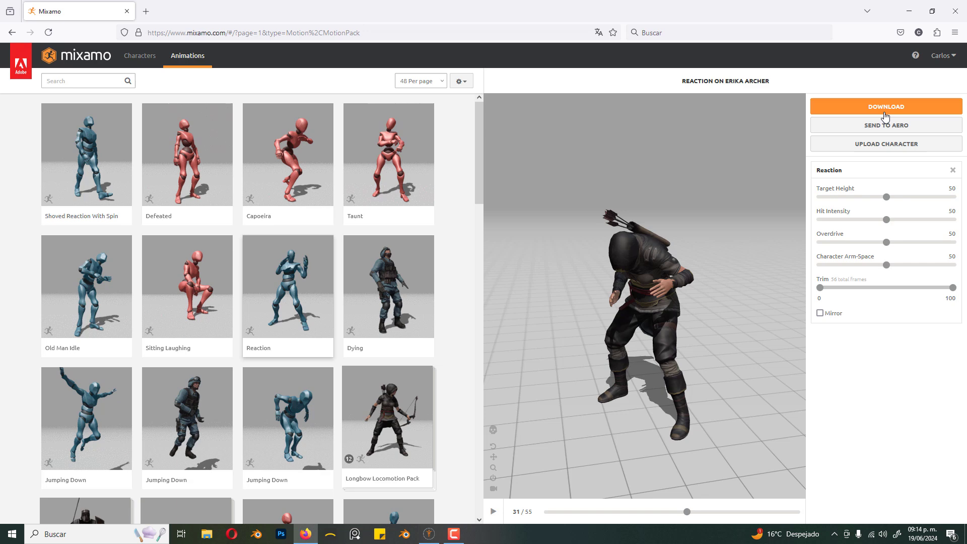
# Upload the man file from the characters tut folder as a new character and accept its front-facing orientation
pyautogui.click(861, 144)
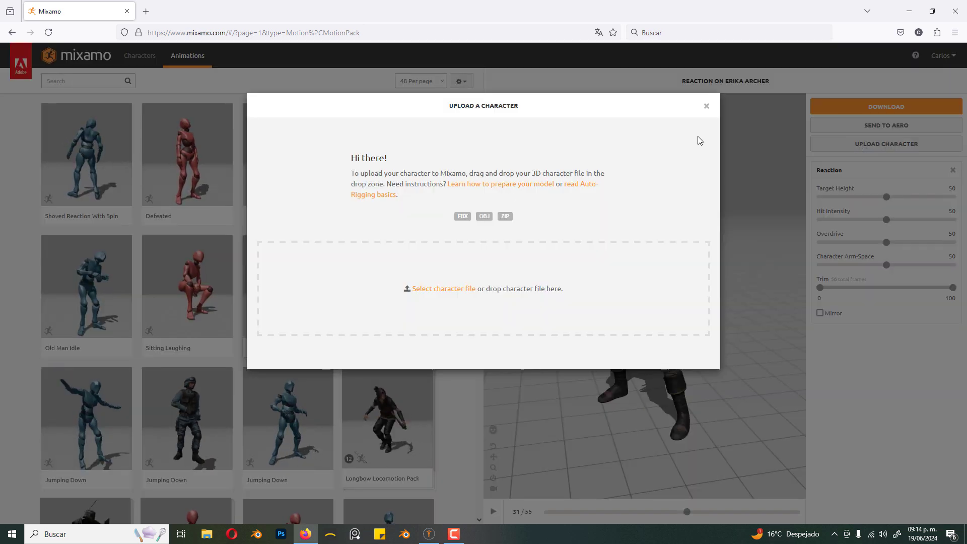
pyautogui.click(434, 288)
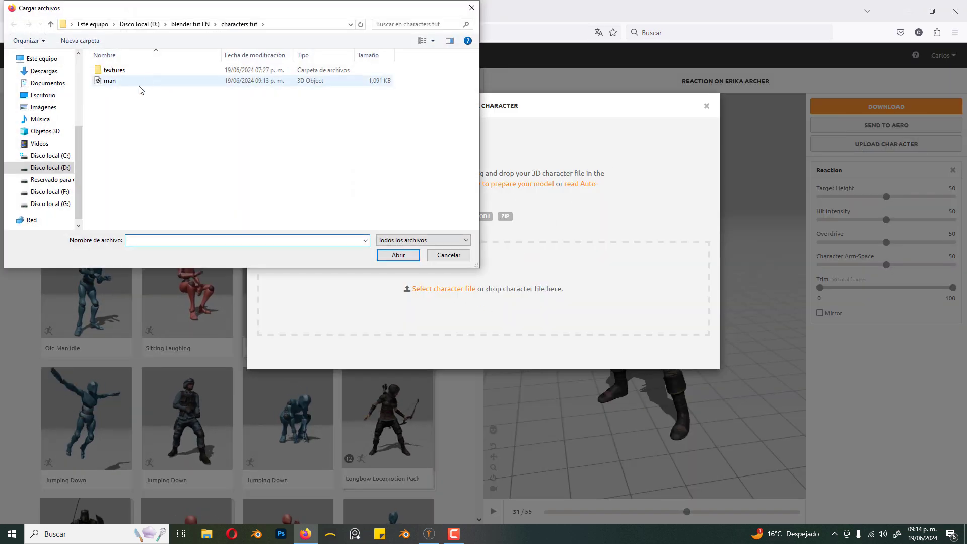
pyautogui.click(155, 82)
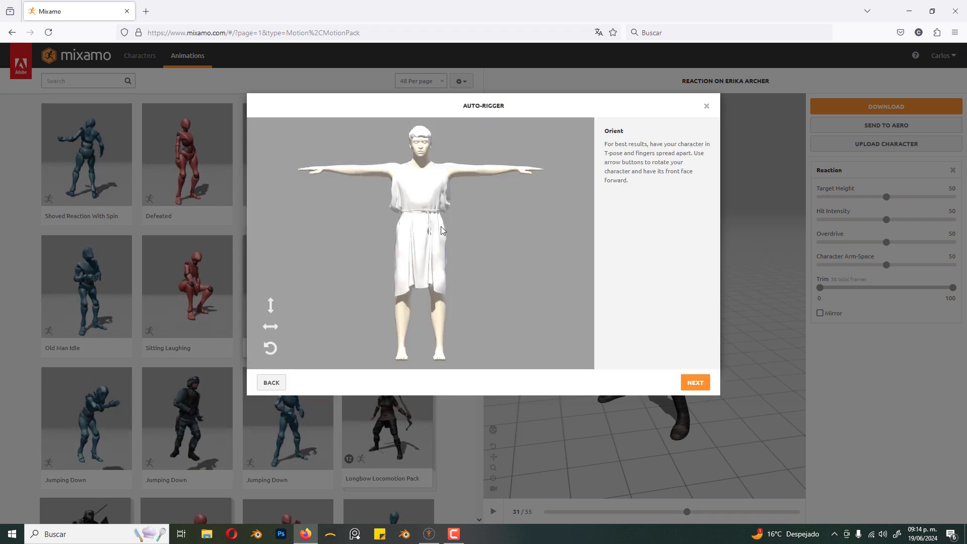
pyautogui.click(695, 384)
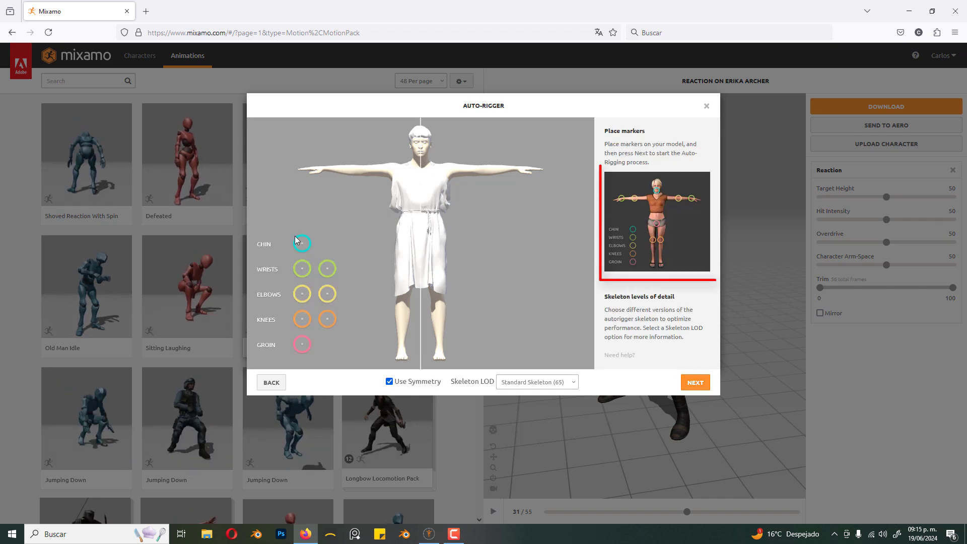
# Place the symmetrical auto-rigger markers on the man's chin, wrists, elbows, knees and groin
pyautogui.moveTo(302, 245)
pyautogui.mouseDown()
pyautogui.moveTo(345, 179)
pyautogui.moveTo(433, 190)
pyautogui.moveTo(421, 155)
pyautogui.mouseUp()
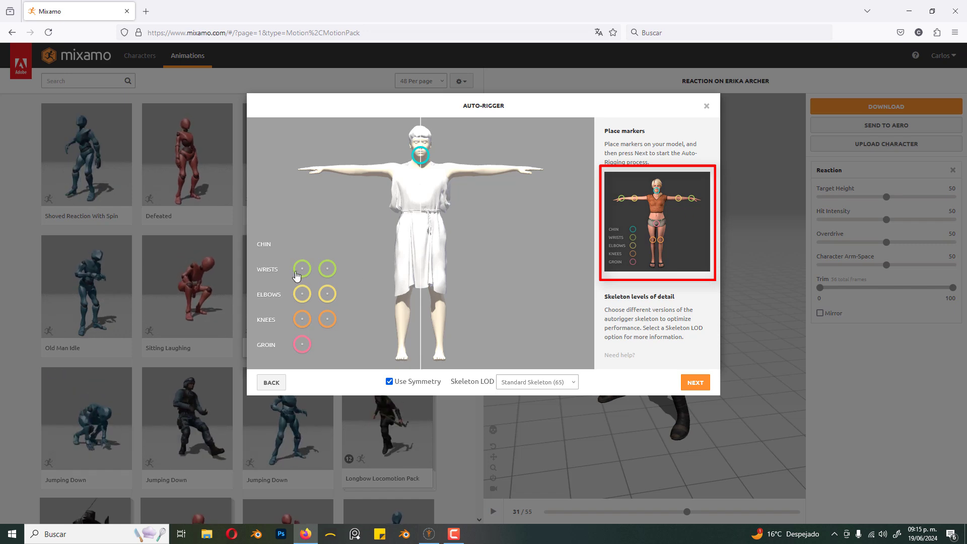
pyautogui.moveTo(296, 275); pyautogui.dragTo(322, 173)
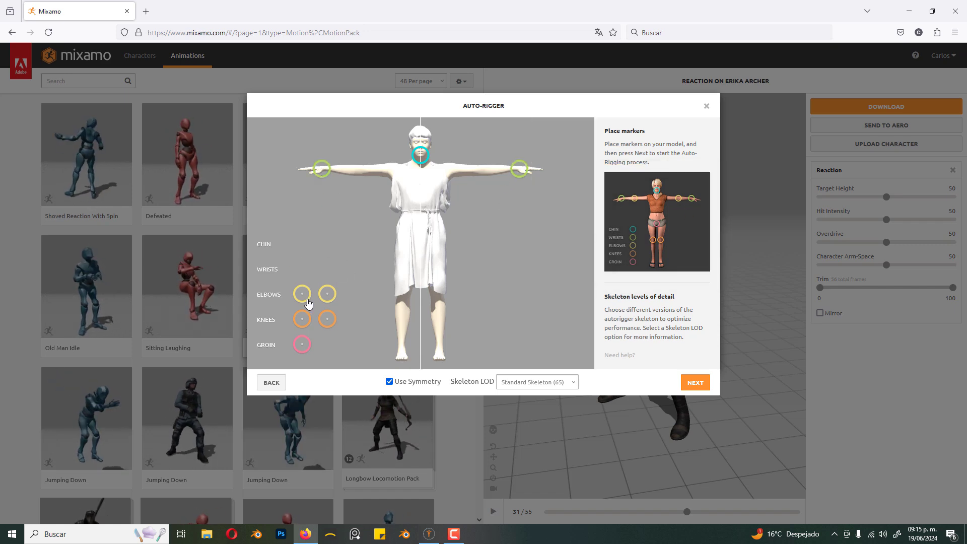
pyautogui.moveTo(302, 294); pyautogui.dragTo(351, 170)
pyautogui.moveTo(302, 323); pyautogui.dragTo(403, 284)
pyautogui.moveTo(302, 344); pyautogui.dragTo(421, 248)
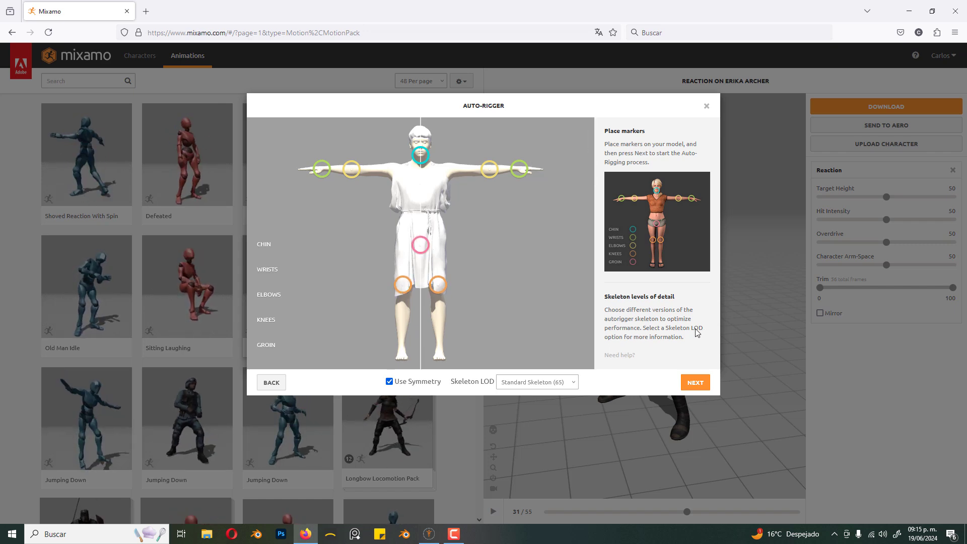
# Auto-rig the man with the Standard Skeleton (65) and replace the current character with the rigged result
pyautogui.click(696, 382)
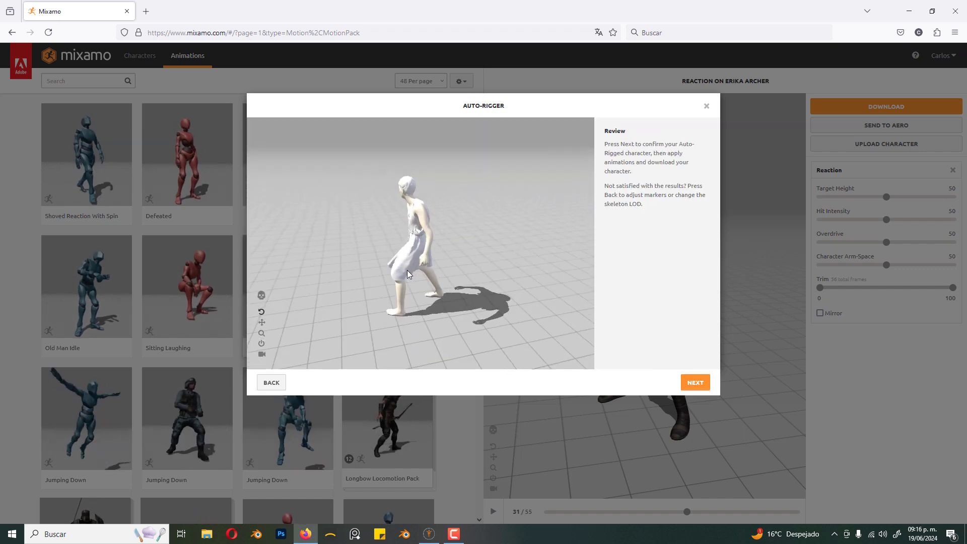
pyautogui.click(690, 385)
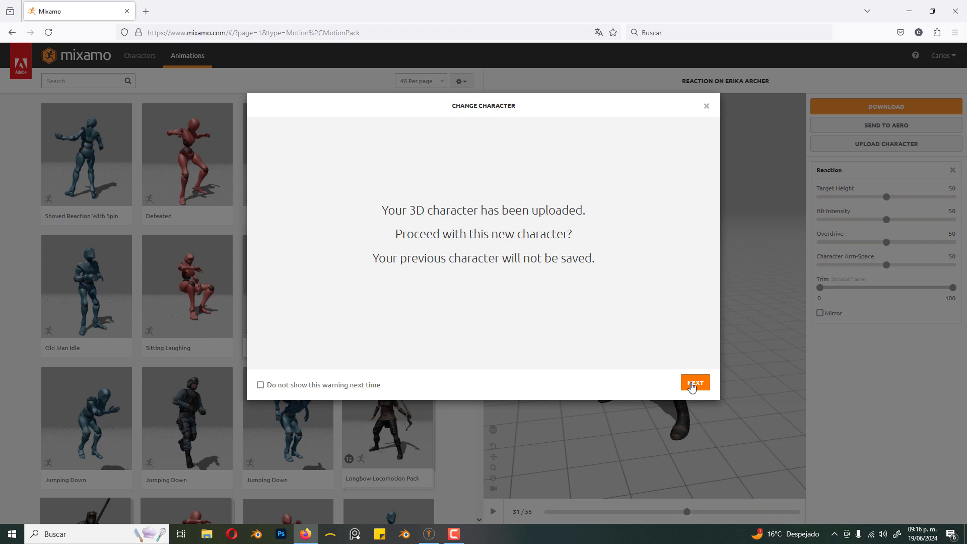
pyautogui.click(695, 383)
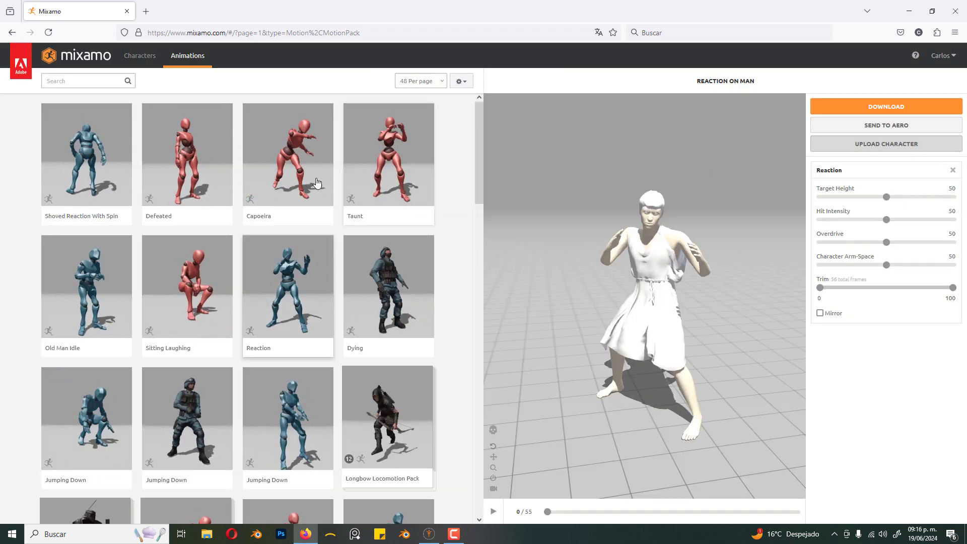
# Preview Taunt on the man, search the animations for "idle", and apply the Happy Idle animation
pyautogui.click(360, 151)
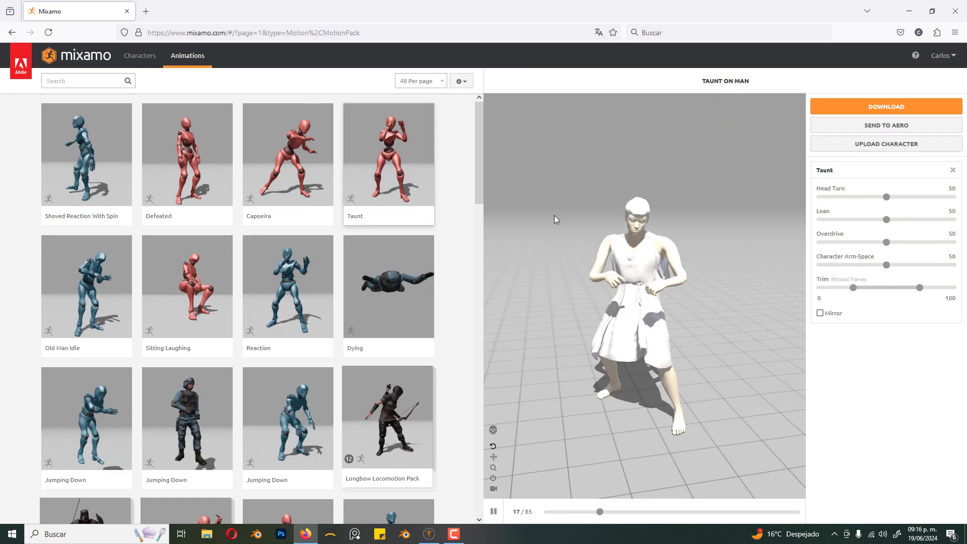
pyautogui.click(73, 81)
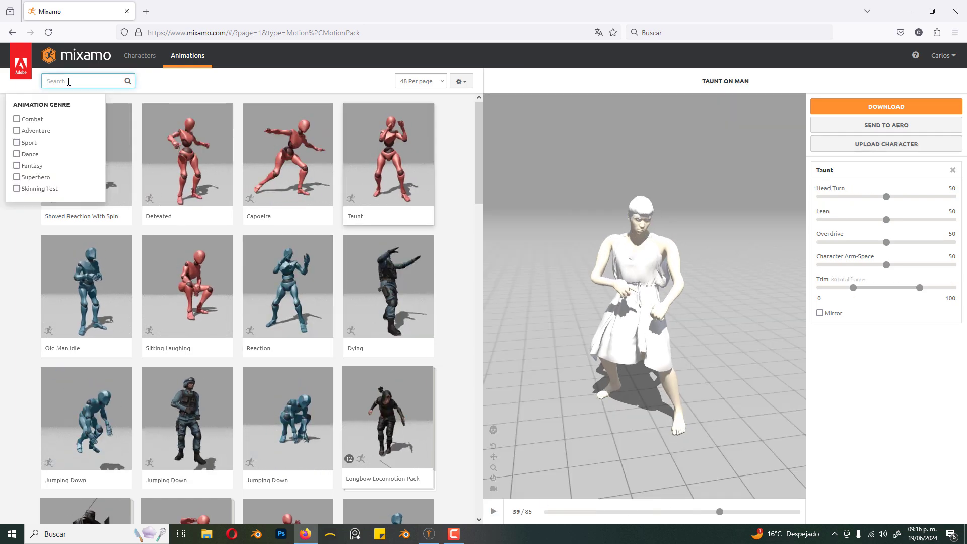
pyautogui.write('idle')
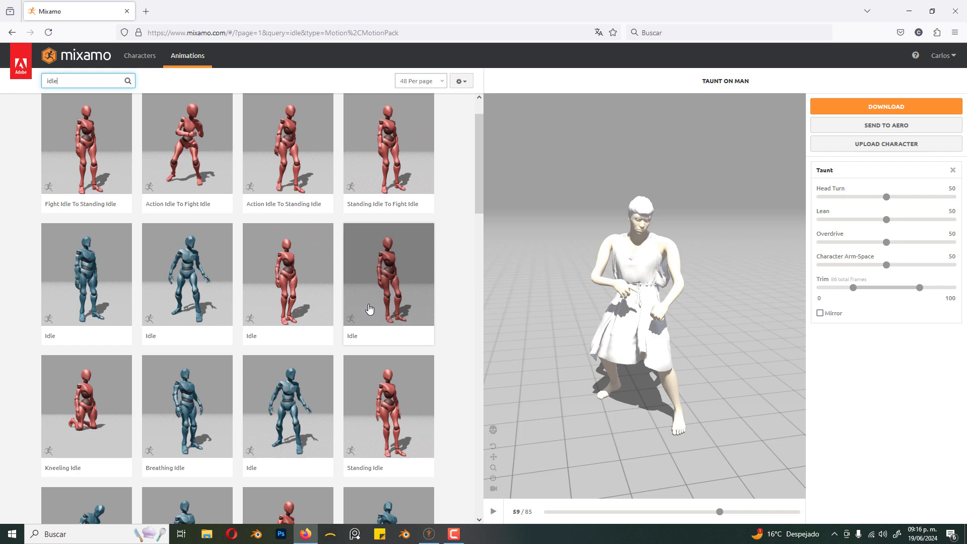
pyautogui.scroll(-3, 370, 307)
pyautogui.click(288, 261)
pyautogui.click(388, 393)
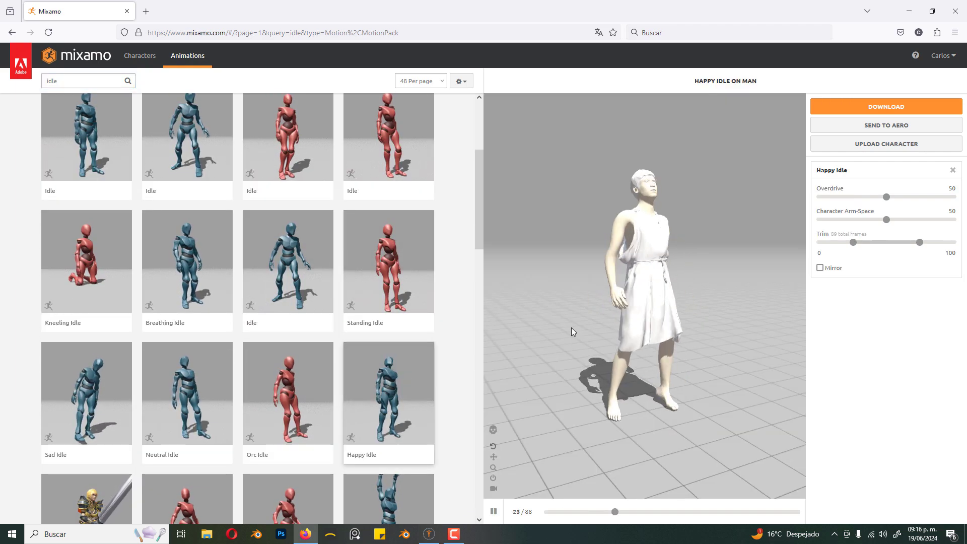
# Download the Happy Idle character as FBX Binary(.fbx) with skin, at 30 frames per second and no keyframe reduction
pyautogui.click(897, 114)
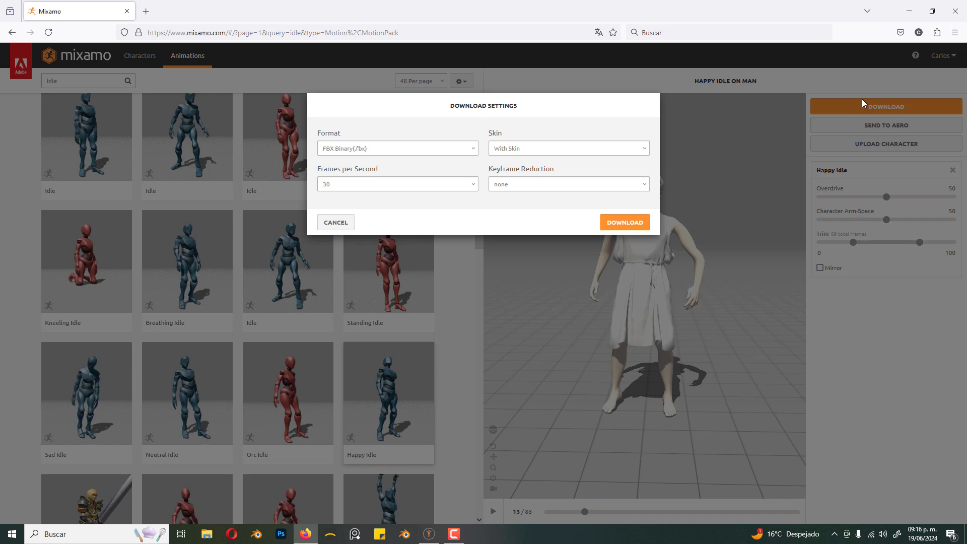
pyautogui.click(620, 224)
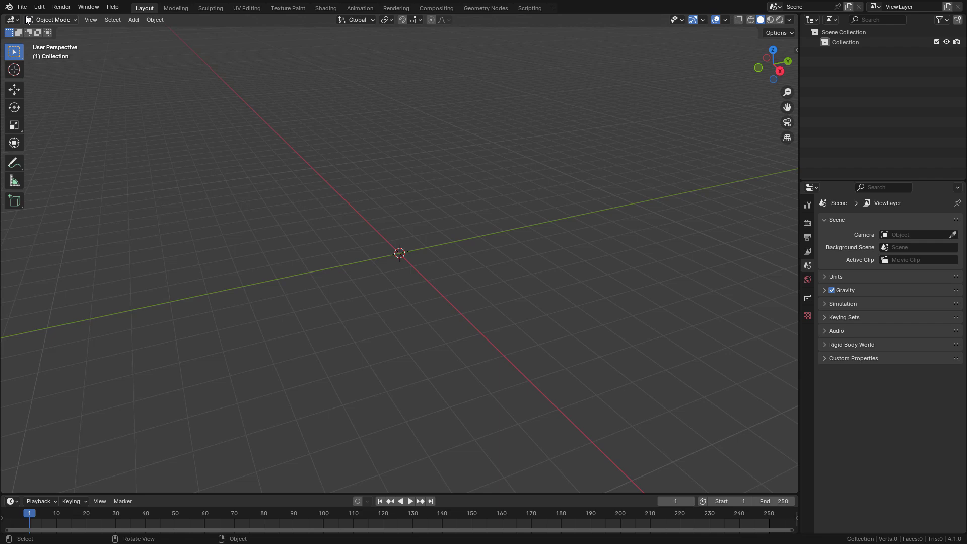
# Import Happy Idle.fbx from the characters tut folder with the default FBX import settings
pyautogui.click(22, 7)
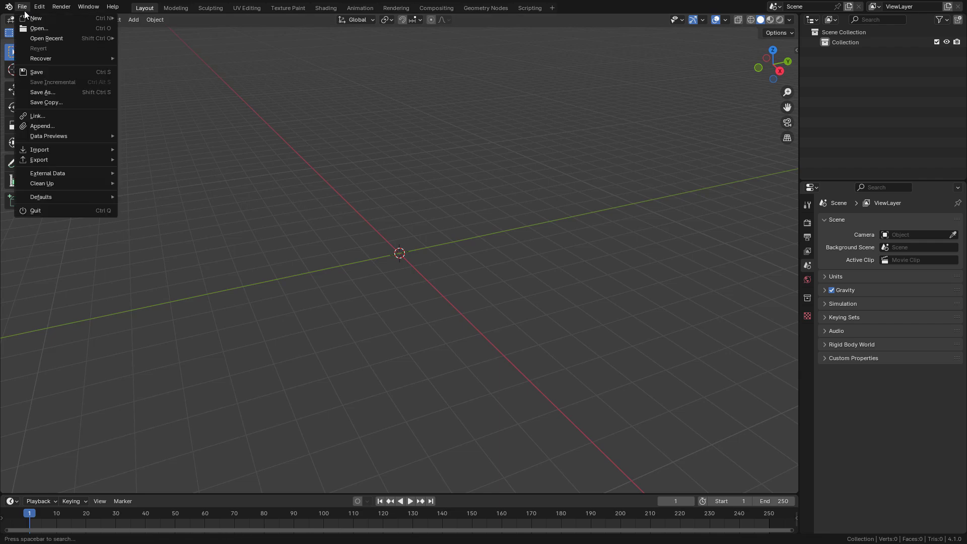
pyautogui.moveTo(53, 146)
pyautogui.click(166, 253)
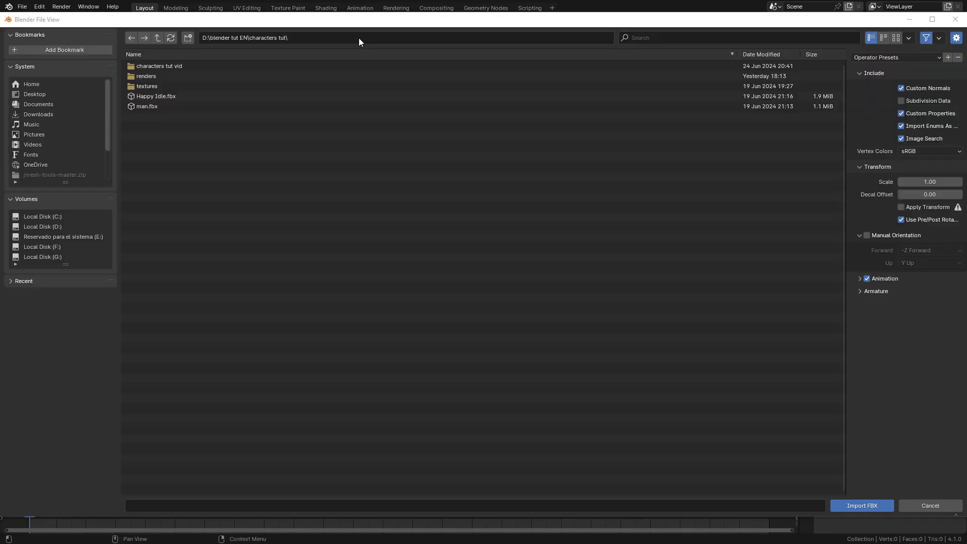
pyautogui.click(166, 95)
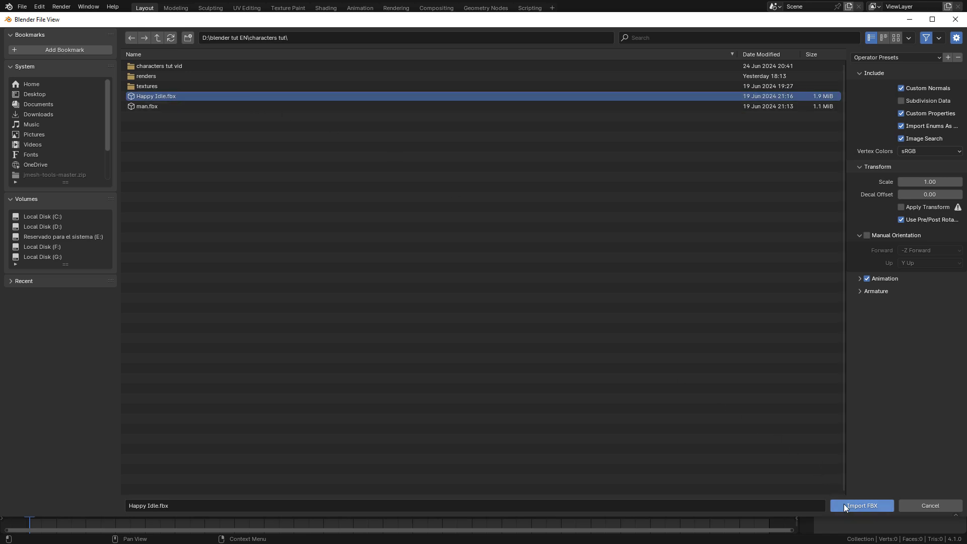
pyautogui.click(868, 506)
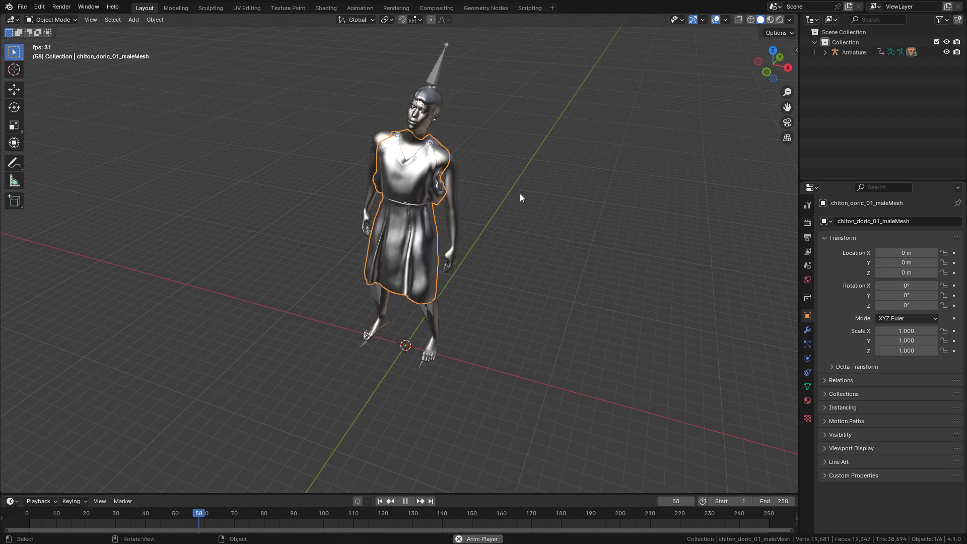
# Look at the imported man's playing idle animation from the side and front, and stop the playback
pyautogui.moveTo(526, 201); pyautogui.dragTo(461, 185, button='middle')
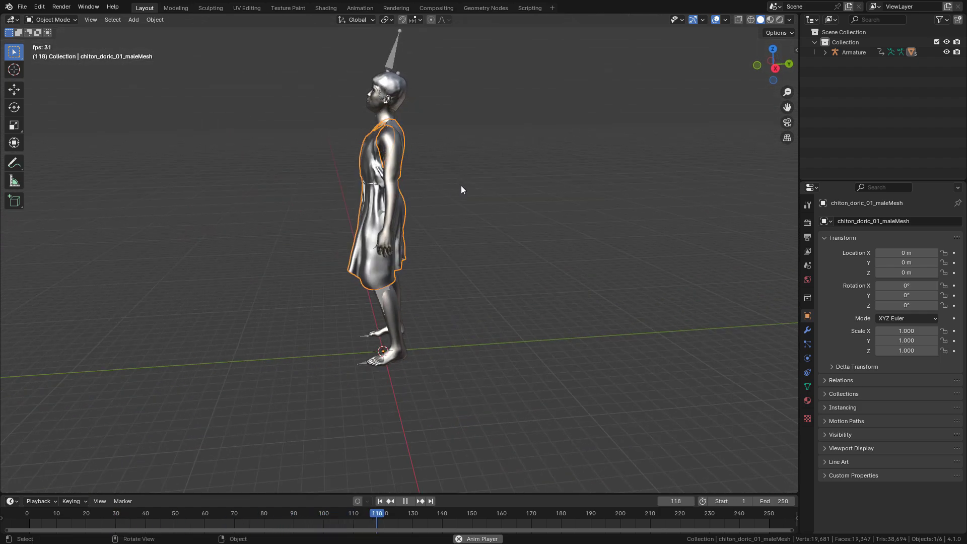
pyautogui.press('space')
pyautogui.moveTo(492, 152); pyautogui.dragTo(557, 152, button='middle')
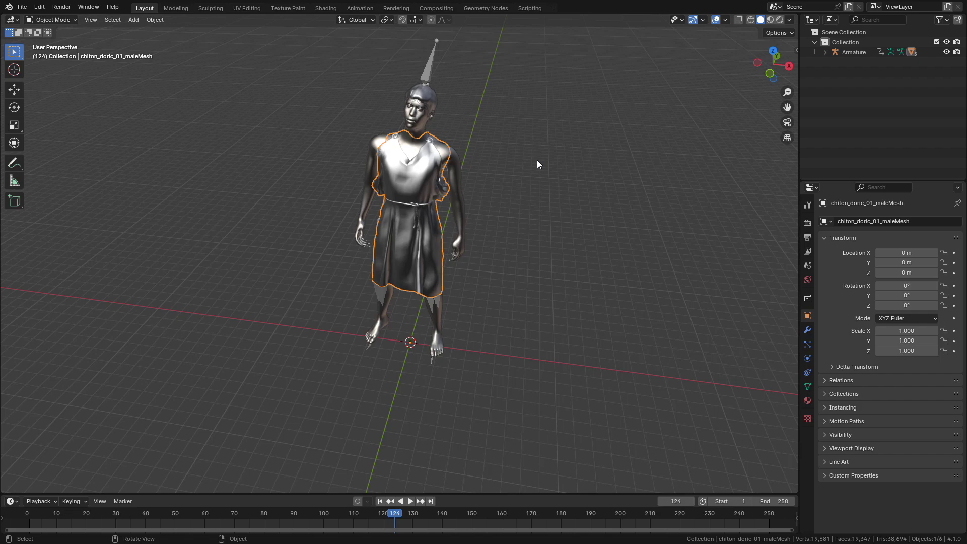
# Select the man's body mesh and switch it to Weight Paint mode
pyautogui.click(453, 154)
pyautogui.moveTo(453, 154); pyautogui.dragTo(446, 180, button='middle')
pyautogui.hotkey('ctrl', 'Tab')
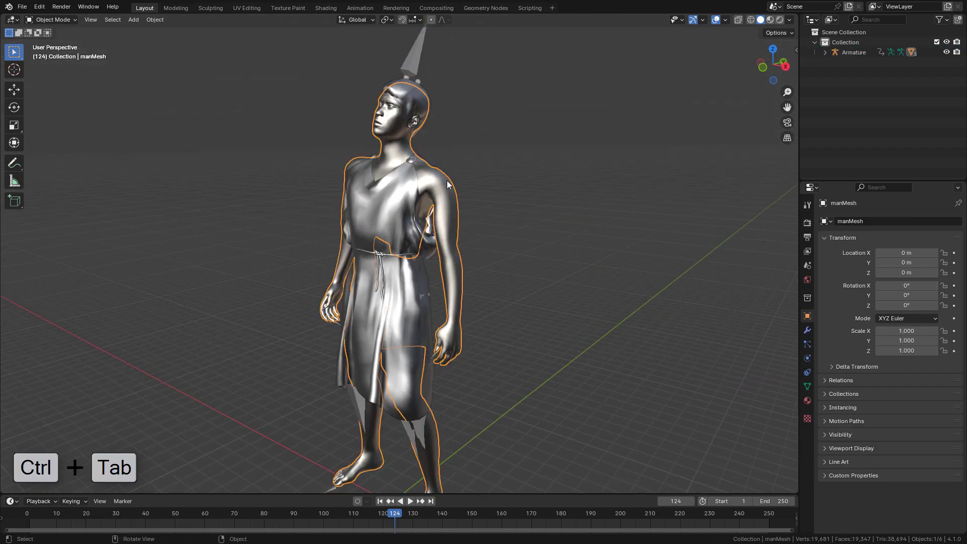
pyautogui.moveTo(457, 122); pyautogui.dragTo(548, 218, button='middle')
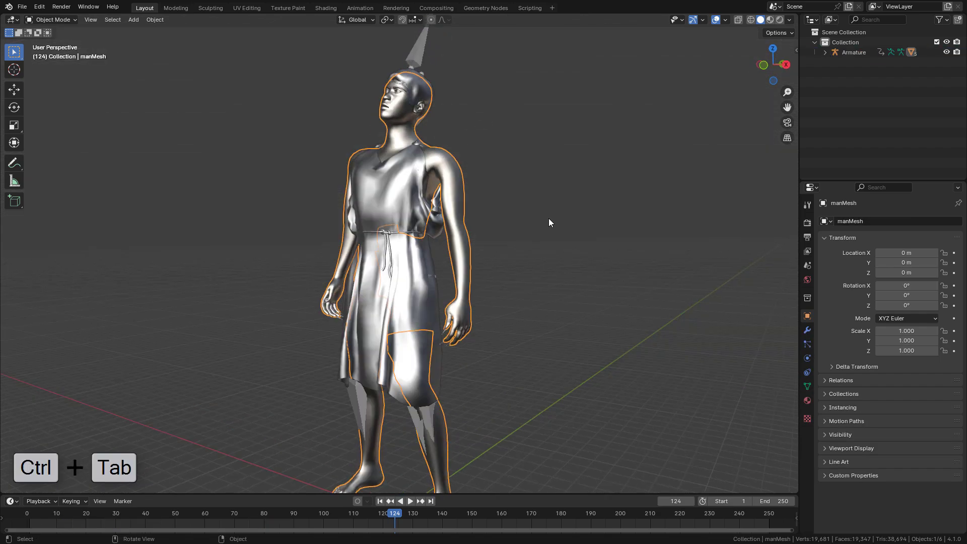
pyautogui.hotkey('ctrl', 'Tab')
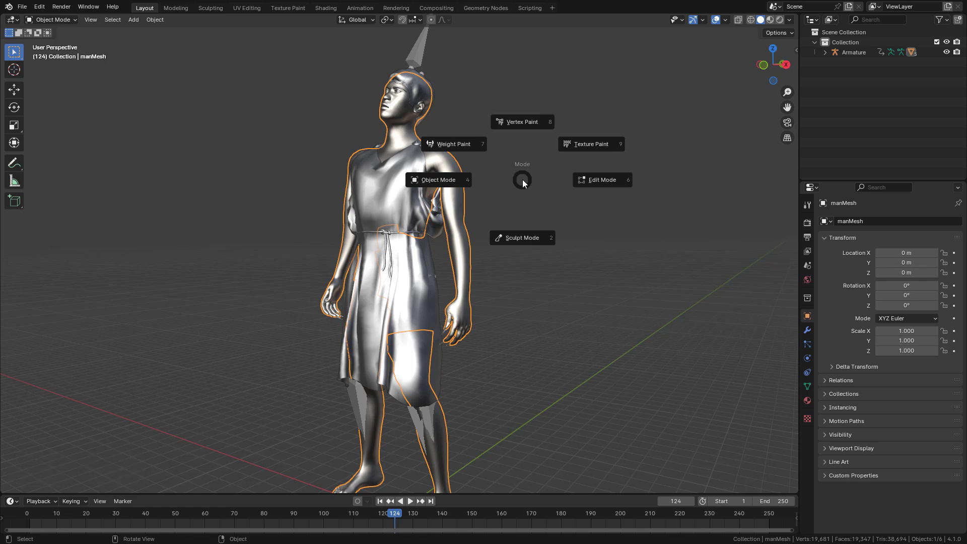
pyautogui.click(462, 150)
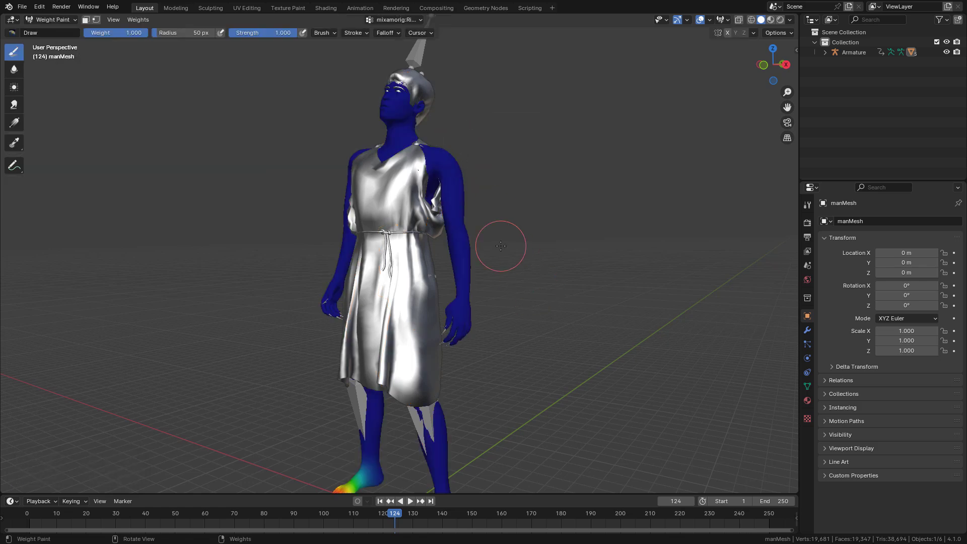
# Open the body mesh's vertex groups and inspect the weights of the leg and toe groups, such as RightLeg and LeftToeBase
pyautogui.moveTo(500, 246); pyautogui.dragTo(511, 246, button='middle')
pyautogui.click(807, 331)
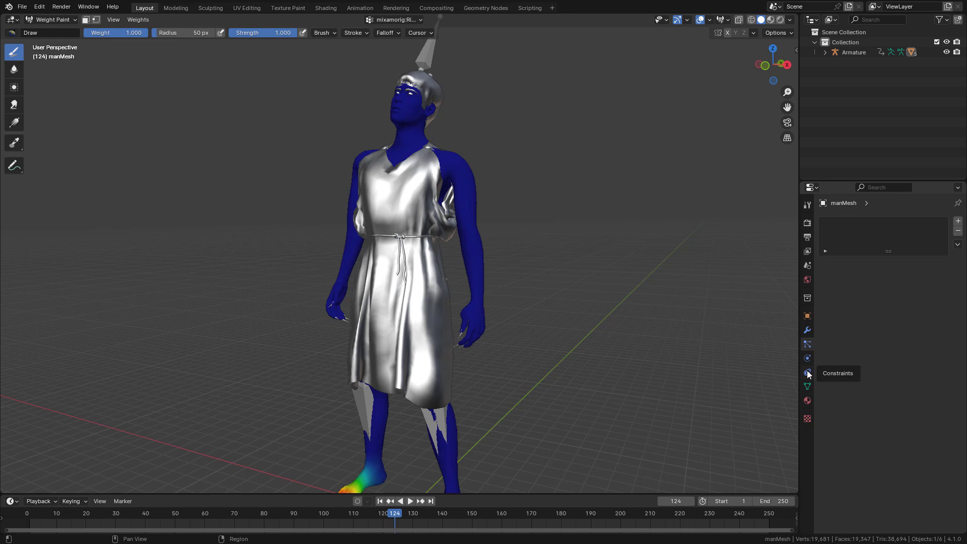
pyautogui.click(807, 386)
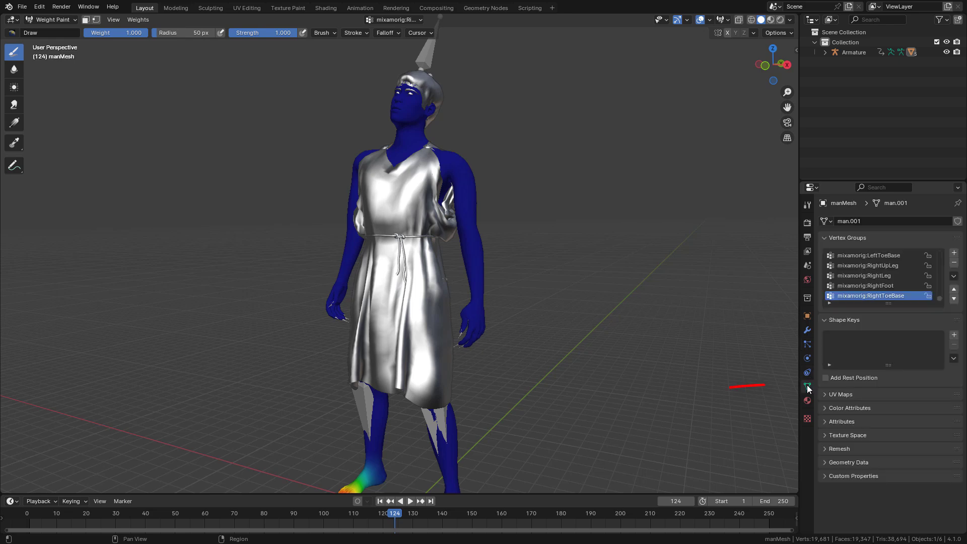
pyautogui.click(869, 286)
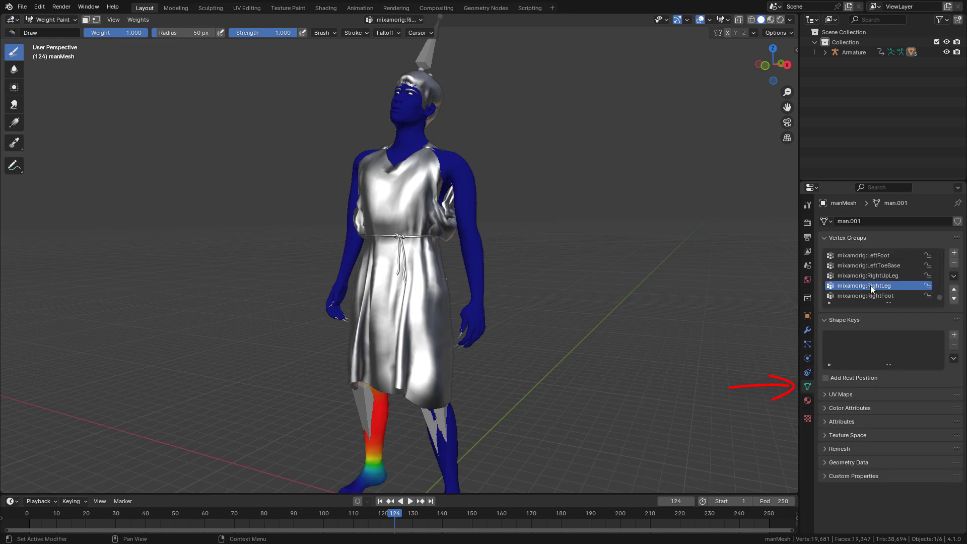
pyautogui.moveTo(573, 281); pyautogui.dragTo(523, 201, button='middle')
pyautogui.click(880, 266)
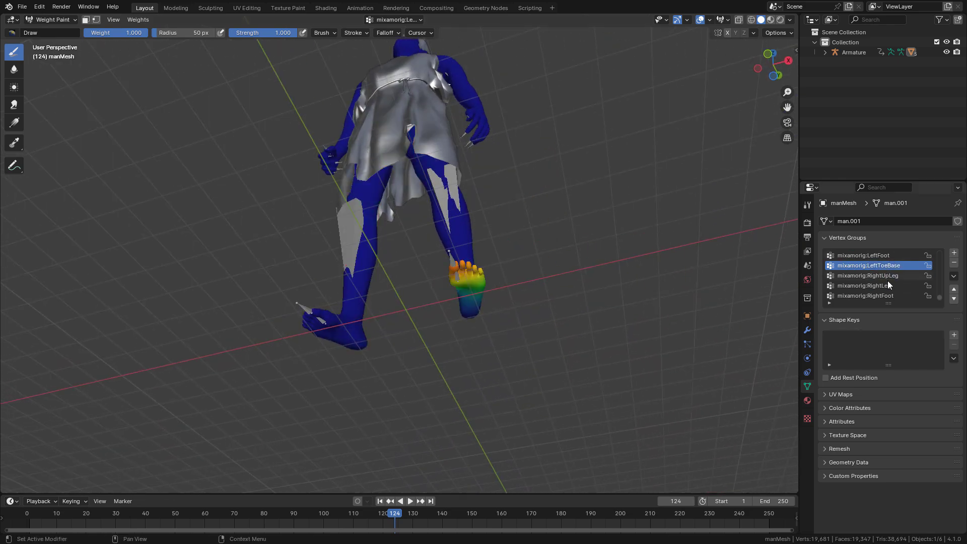
pyautogui.scroll(5, 891, 279)
pyautogui.click(881, 295)
pyautogui.click(881, 285)
# Inspect the weights of the RightHandPinky vertex groups and of the Hips and Spine groups
pyautogui.click(879, 276)
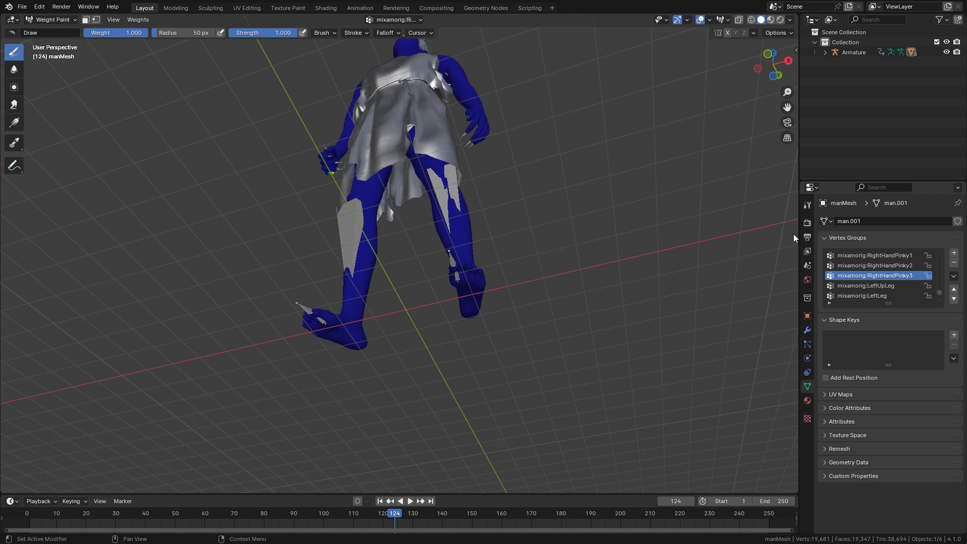
pyautogui.moveTo(651, 154); pyautogui.dragTo(640, 281, button='middle')
pyautogui.click(874, 265)
pyautogui.click(874, 255)
pyautogui.scroll(8, 875, 268)
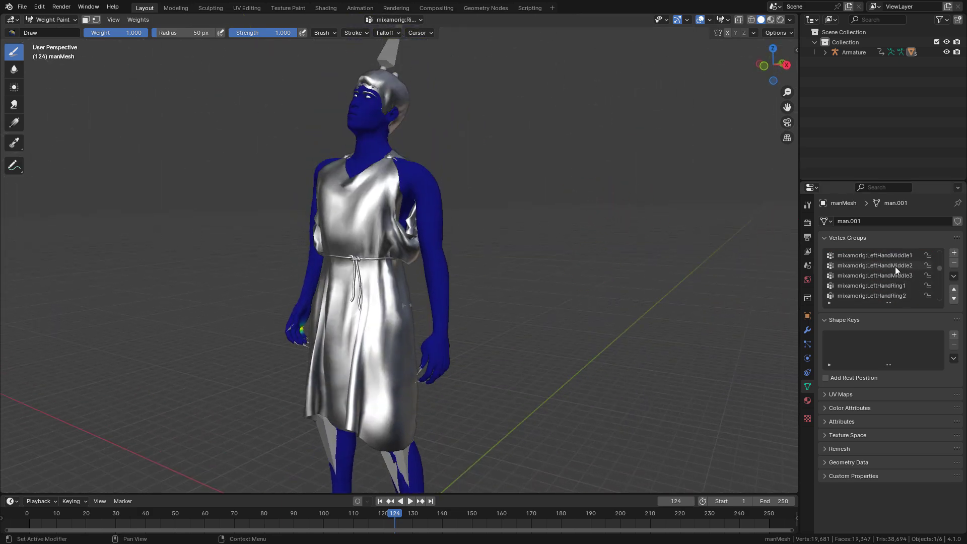
pyautogui.scroll(10, 879, 262)
pyautogui.click(860, 257)
pyautogui.click(864, 266)
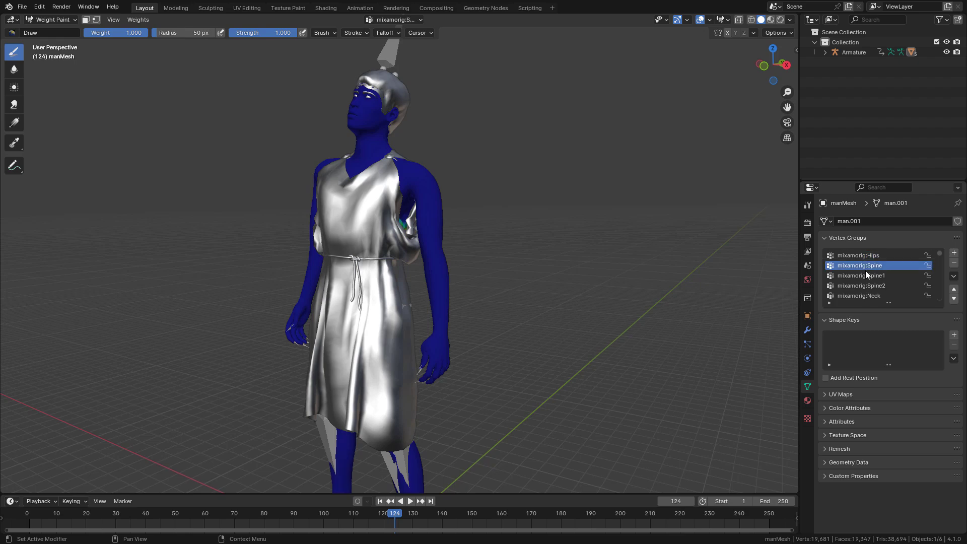
# Try removing the Spine2 vertex group's weights from the man's left shoulder by painting with a brush weight of 0
pyautogui.click(866, 276)
pyautogui.click(866, 285)
pyautogui.moveTo(443, 162); pyautogui.dragTo(110, 32, button='middle')
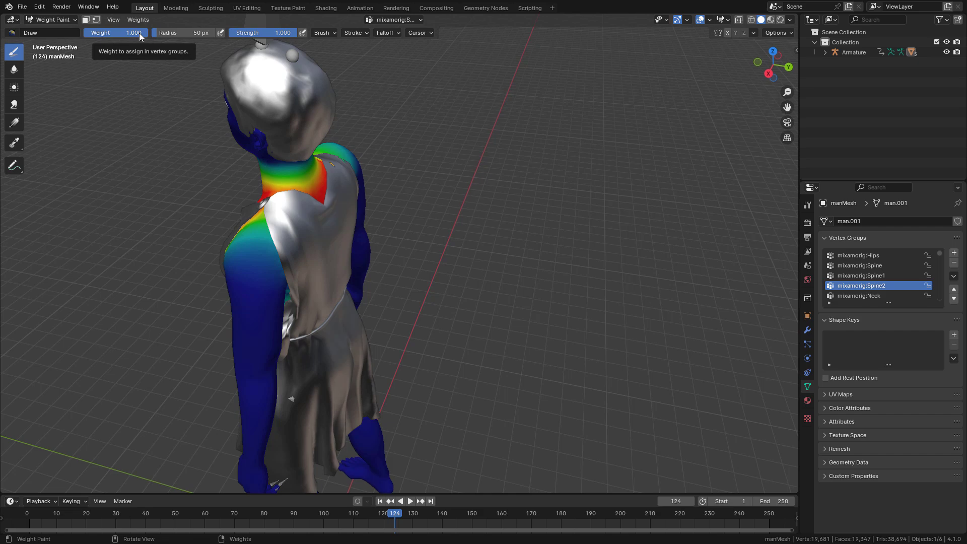
pyautogui.press('BackSpace')
pyautogui.moveTo(322, 141); pyautogui.dragTo(482, 189, button='middle')
pyautogui.moveTo(487, 241)
pyautogui.mouseDown()
pyautogui.moveTo(477, 286)
pyautogui.moveTo(455, 263)
pyautogui.moveTo(461, 247)
pyautogui.moveTo(472, 249)
pyautogui.moveTo(430, 258)
pyautogui.moveTo(505, 277)
pyautogui.moveTo(445, 267)
pyautogui.mouseUp()
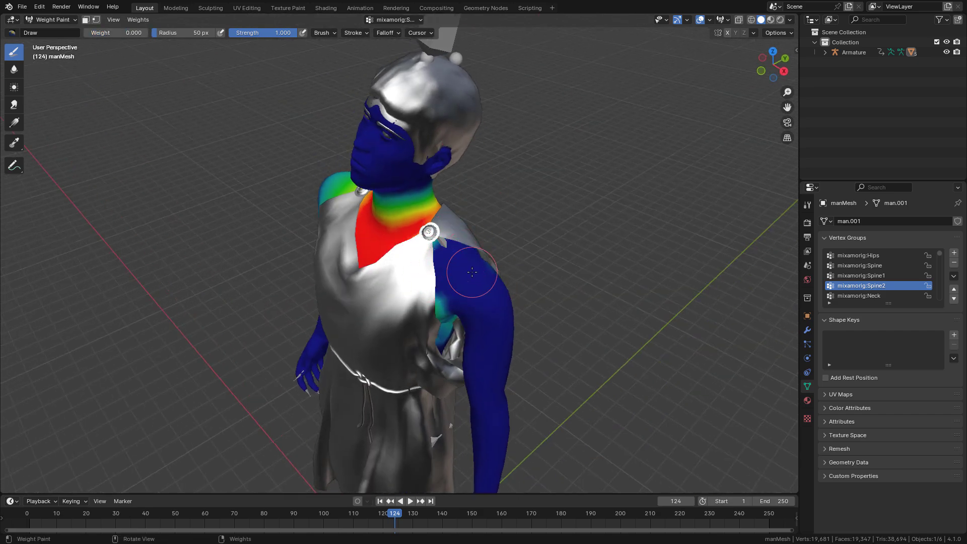
pyautogui.keyDown('ctrl'); pyautogui.click(473, 238); pyautogui.keyUp('ctrl')
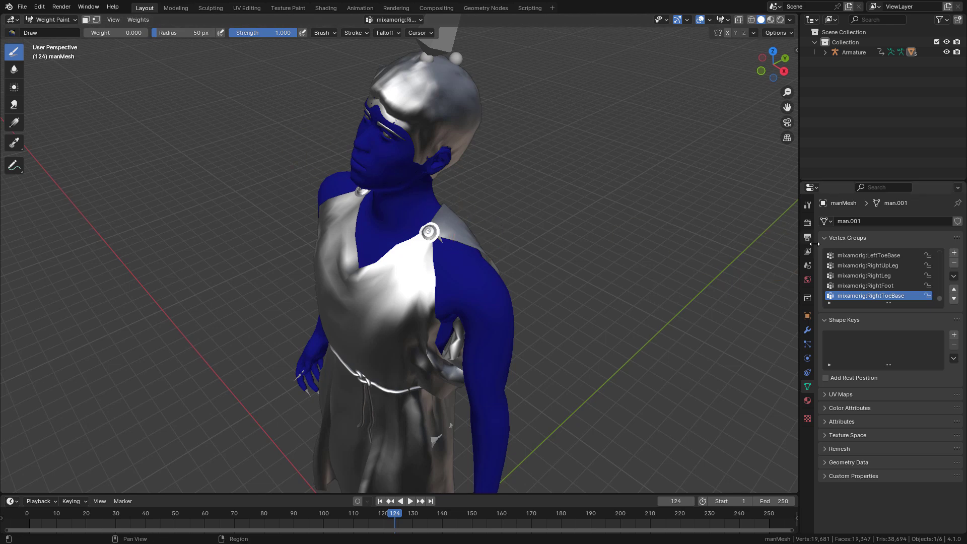
pyautogui.scroll(5, 932, 295)
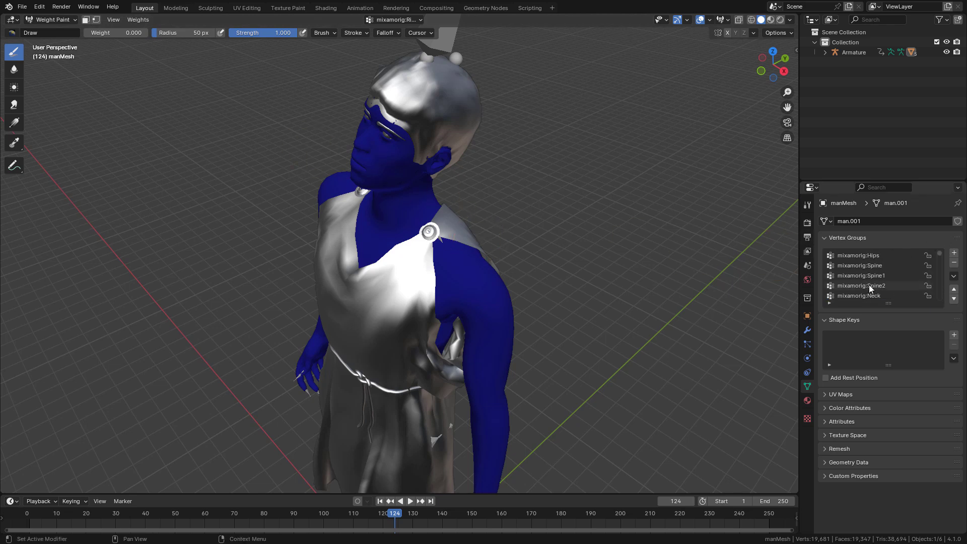
pyautogui.click(871, 286)
pyautogui.moveTo(493, 266); pyautogui.dragTo(465, 282)
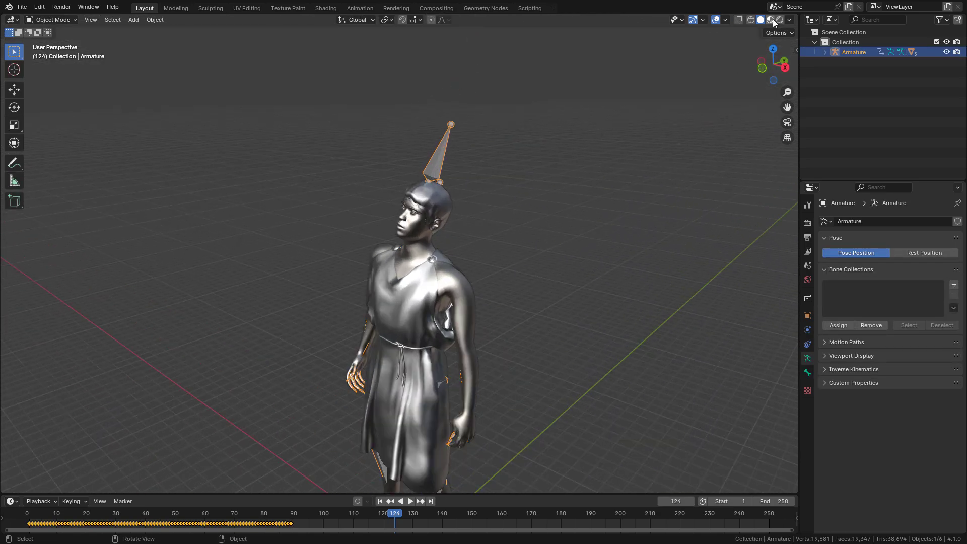
# Display the viewport in Material Preview shading and select the man's body mesh
pyautogui.click(772, 21)
pyautogui.scroll(3, 523, 168)
pyautogui.click(455, 182)
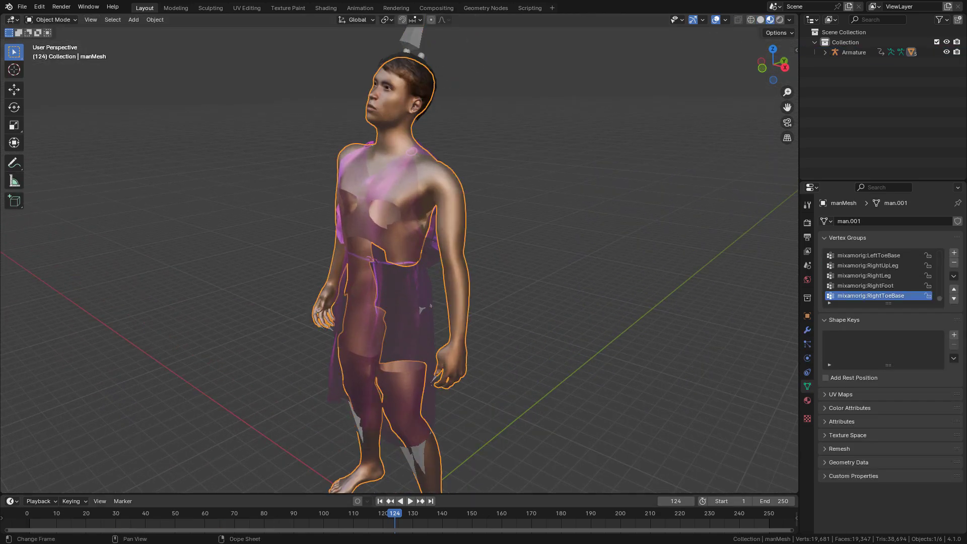
# Enlarge the timeline area to about half the window height and turn it into a Shader Editor
pyautogui.moveTo(503, 493); pyautogui.dragTo(503, 294)
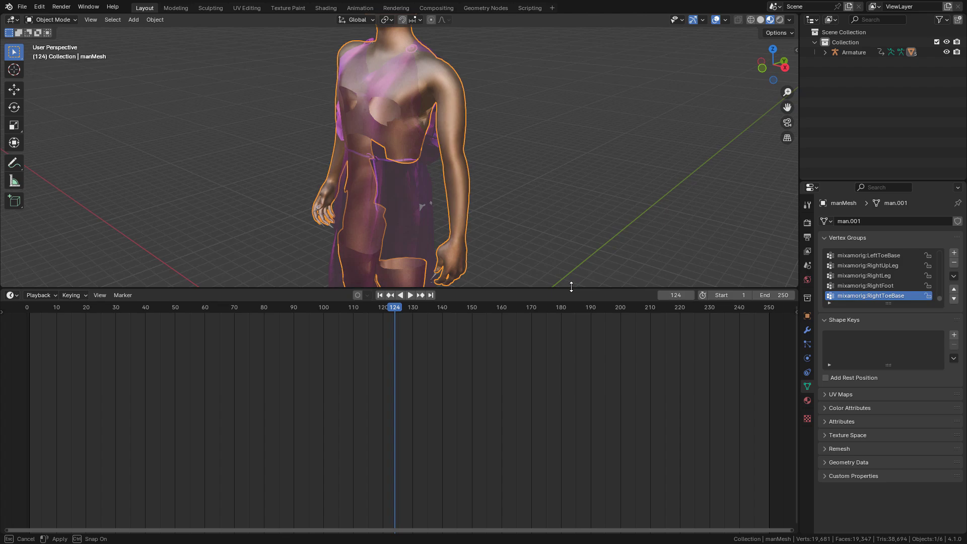
pyautogui.click(11, 302)
pyautogui.click(31, 406)
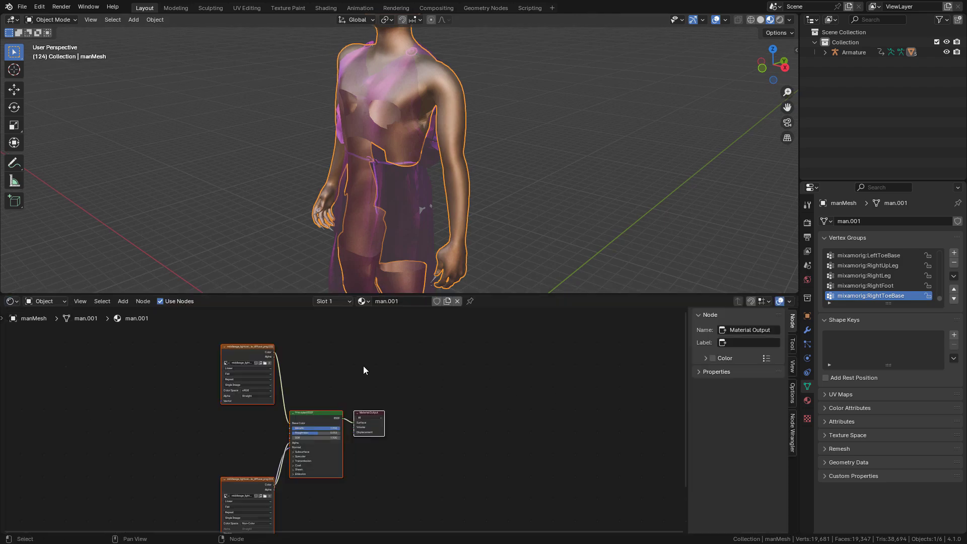
# Set Metallic and the specular IOR Level to 0 on the body material's Principled BSDF node
pyautogui.scroll(5, 541, 385)
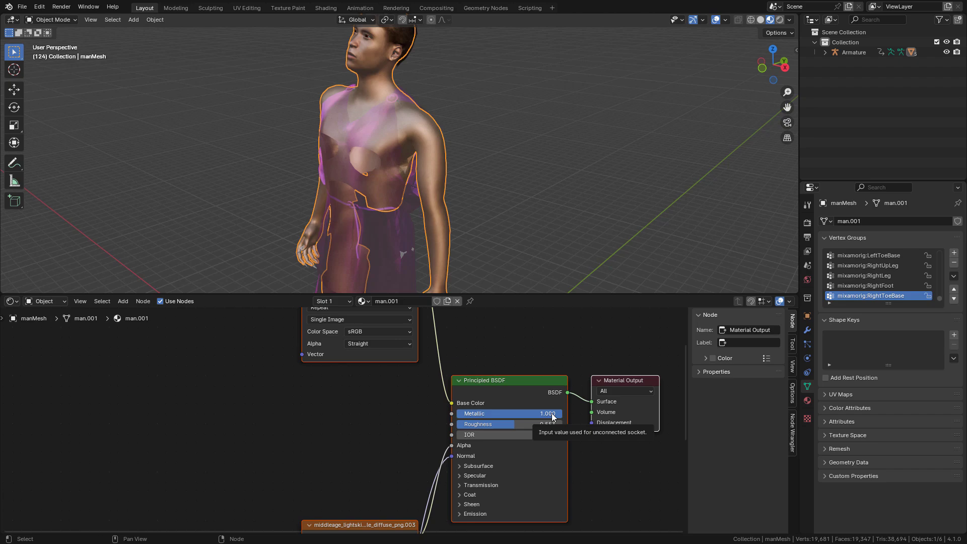
pyautogui.moveTo(552, 416); pyautogui.dragTo(457, 413)
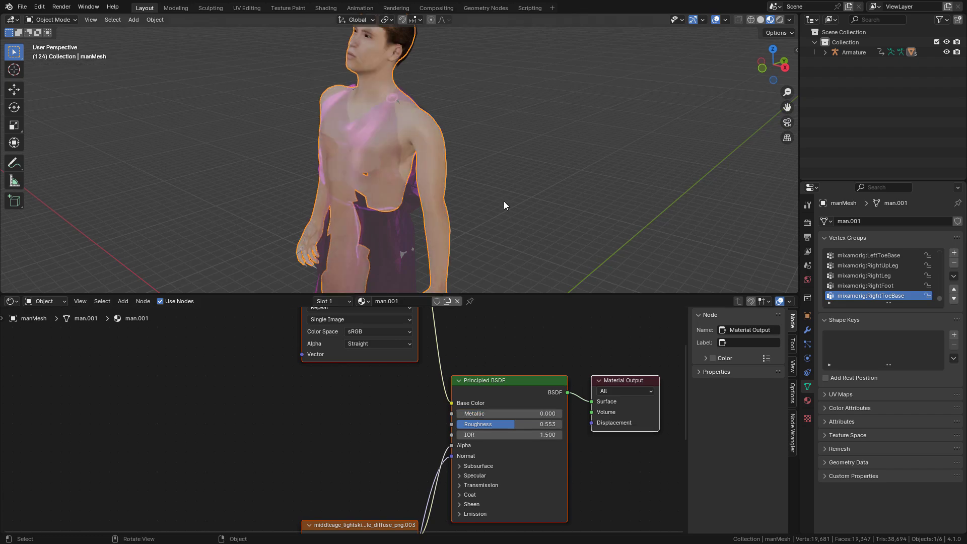
pyautogui.scroll(-3, 483, 417)
pyautogui.click(467, 427)
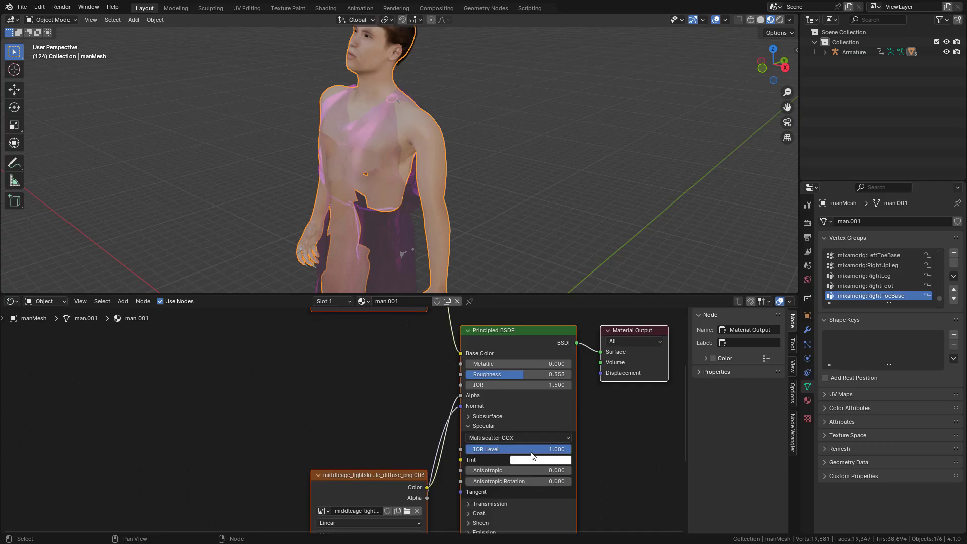
pyautogui.moveTo(552, 452); pyautogui.dragTo(457, 451)
pyautogui.scroll(-2, 481, 402)
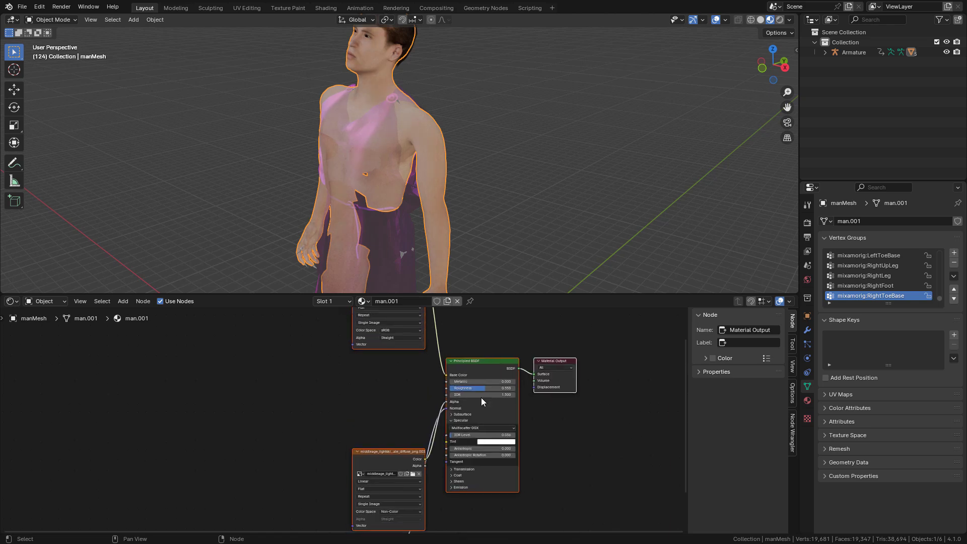
# Remove the chiton's imported material and assign a new material to it
pyautogui.click(405, 223)
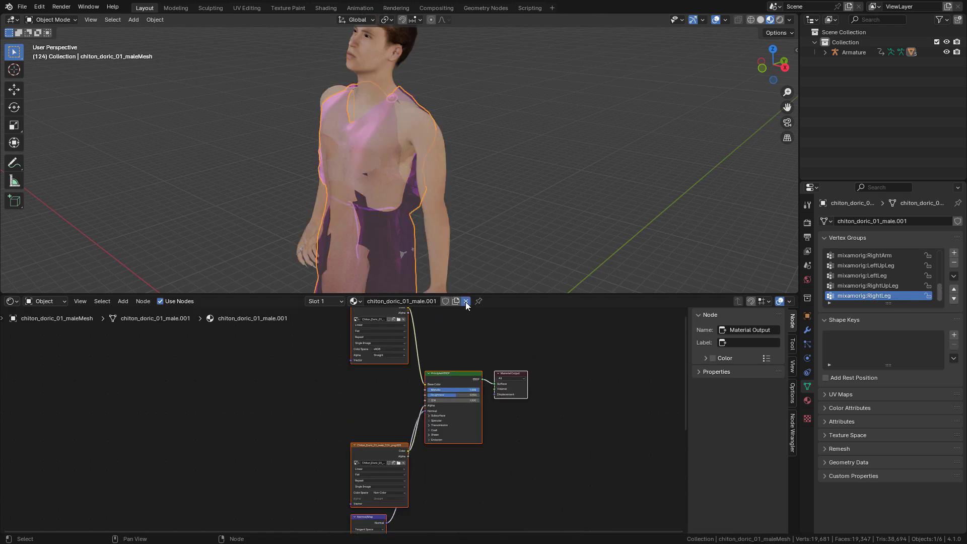
pyautogui.click(465, 301)
pyautogui.click(425, 301)
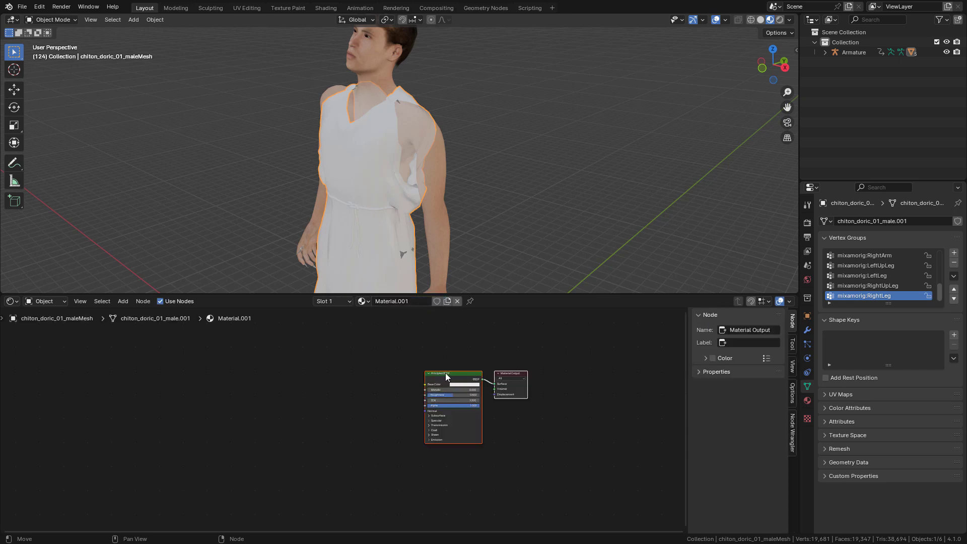
# Give the chiton's new material a muted greyish-blue base color and a specular IOR Level of 0
pyautogui.click(445, 374)
pyautogui.scroll(2, 448, 375)
pyautogui.click(517, 371)
pyautogui.moveTo(554, 280)
pyautogui.mouseDown()
pyautogui.moveTo(554, 298)
pyautogui.moveTo(520, 294)
pyautogui.mouseUp()
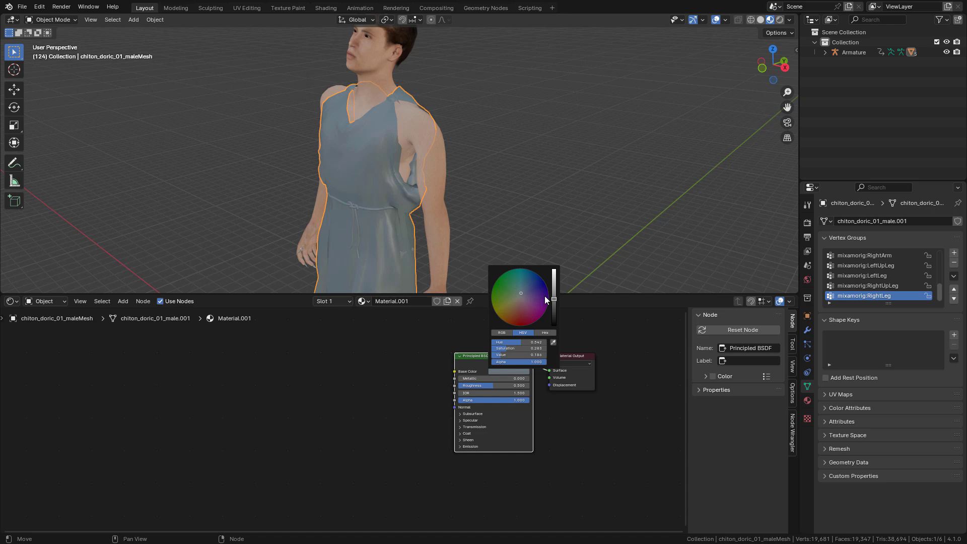
pyautogui.scroll(2, 554, 408)
pyautogui.click(474, 437)
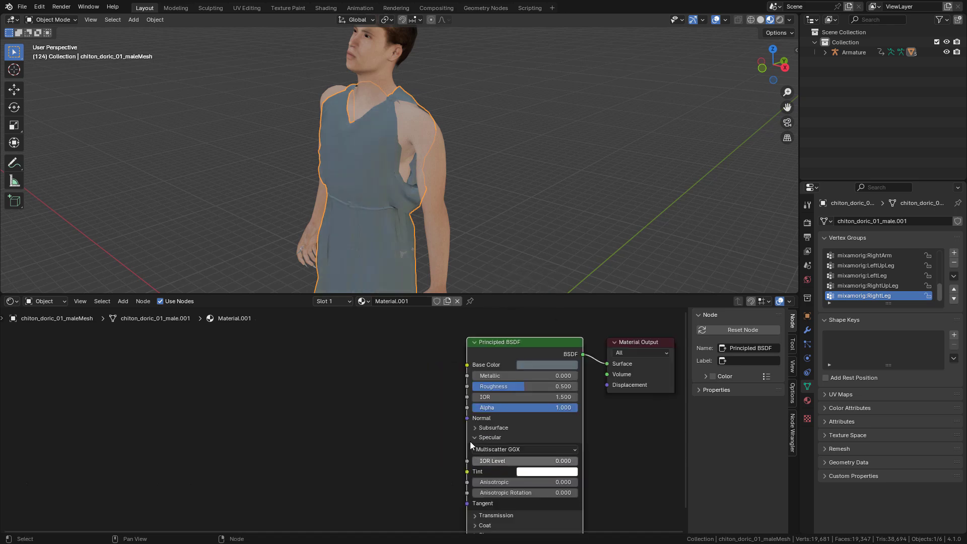
# Set Metallic and Roughness to 0 on the eye material's Principled BSDF node
pyautogui.moveTo(498, 202); pyautogui.dragTo(558, 180, button='middle')
pyautogui.scroll(-3, 554, 182)
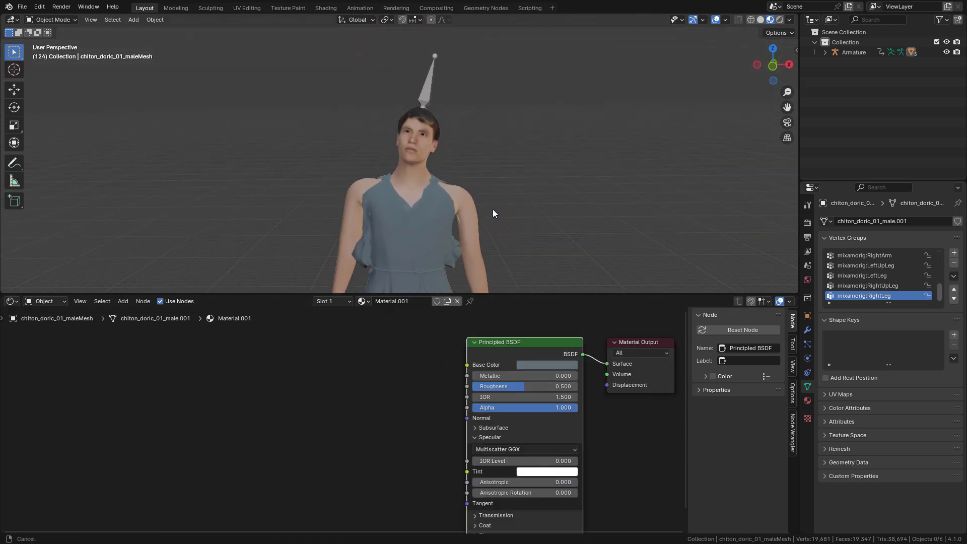
pyautogui.click(492, 209)
pyautogui.scroll(4, 504, 195)
pyautogui.moveTo(505, 195); pyautogui.dragTo(262, 151, button='middle')
pyautogui.click(218, 128)
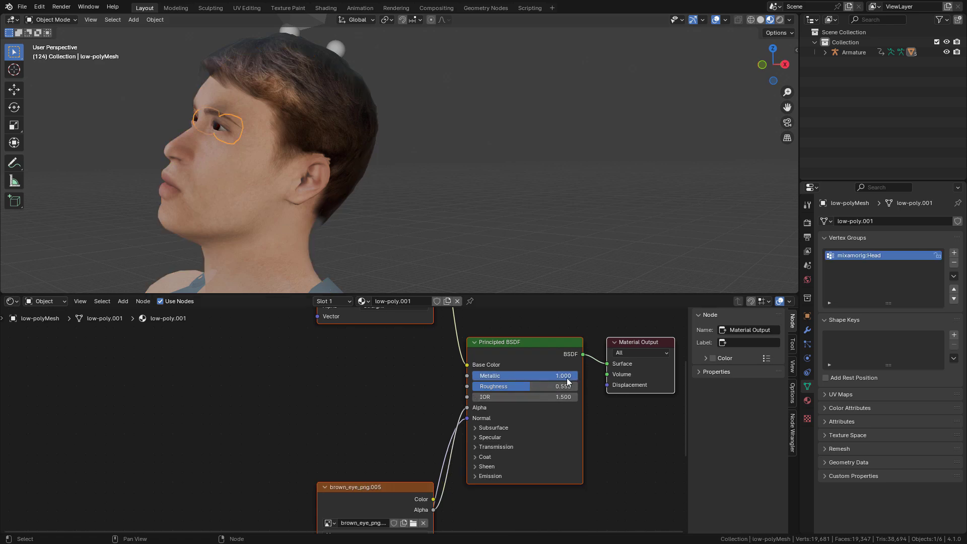
pyautogui.moveTo(524, 376); pyautogui.dragTo(475, 375)
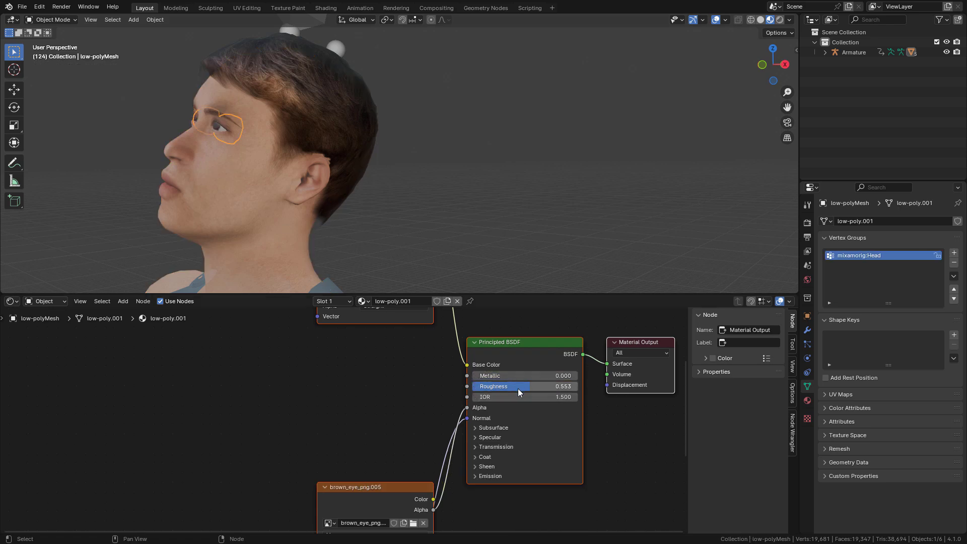
pyautogui.moveTo(531, 387); pyautogui.dragTo(532, 387)
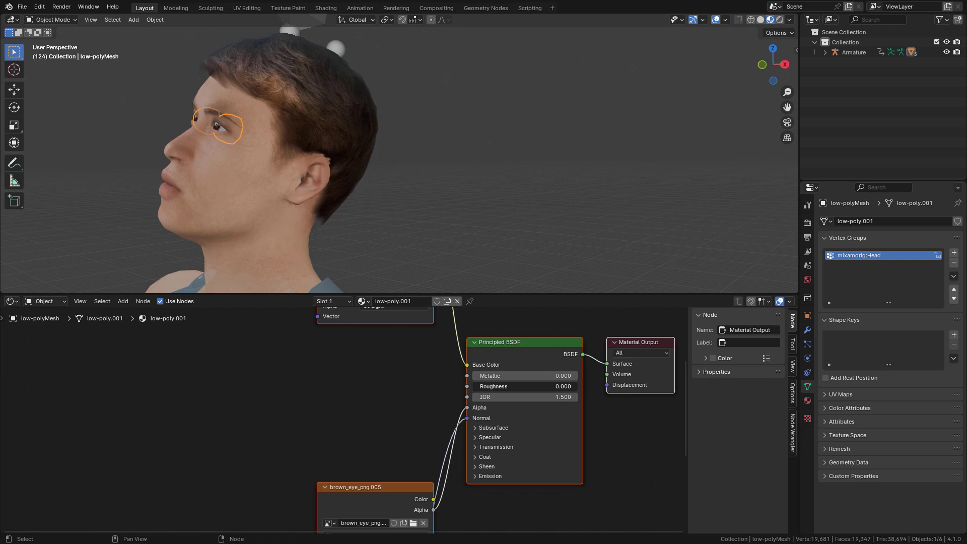
# Set Metallic and the specular IOR Level to 0 on the hair material's Principled BSDF node
pyautogui.moveTo(501, 201); pyautogui.dragTo(448, 167, button='middle')
pyautogui.click(440, 155)
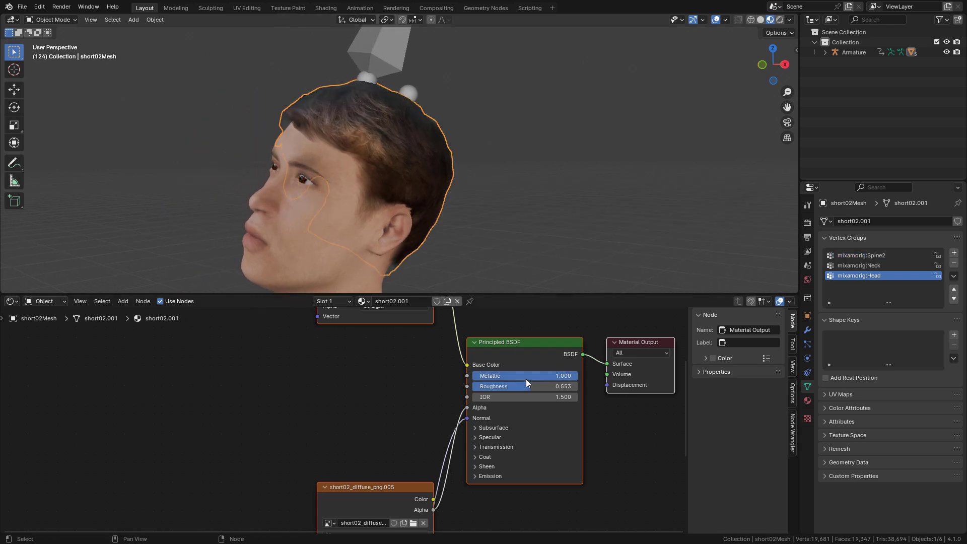
pyautogui.moveTo(566, 380); pyautogui.dragTo(456, 347)
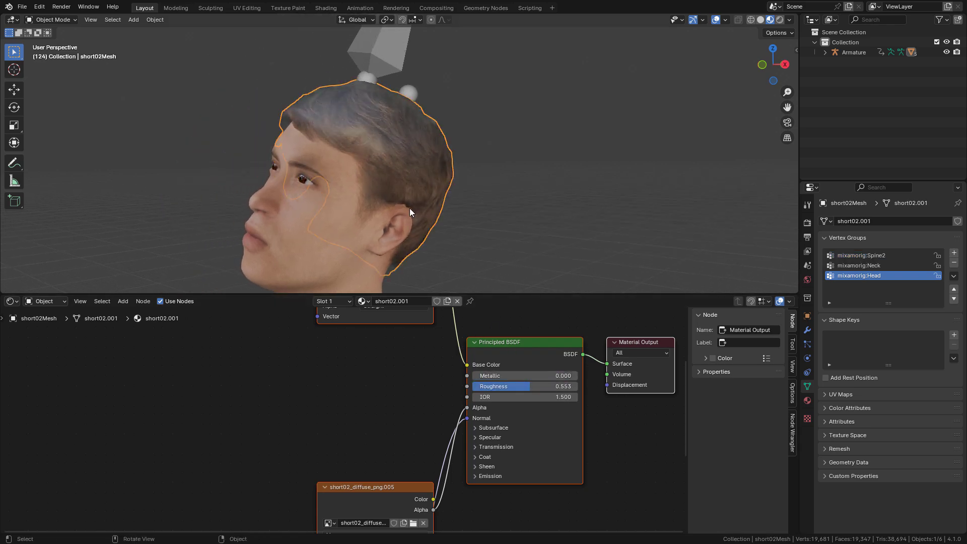
pyautogui.click(475, 437)
pyautogui.moveTo(556, 461); pyautogui.dragTo(504, 461)
pyautogui.moveTo(353, 151); pyautogui.dragTo(410, 162, button='middle')
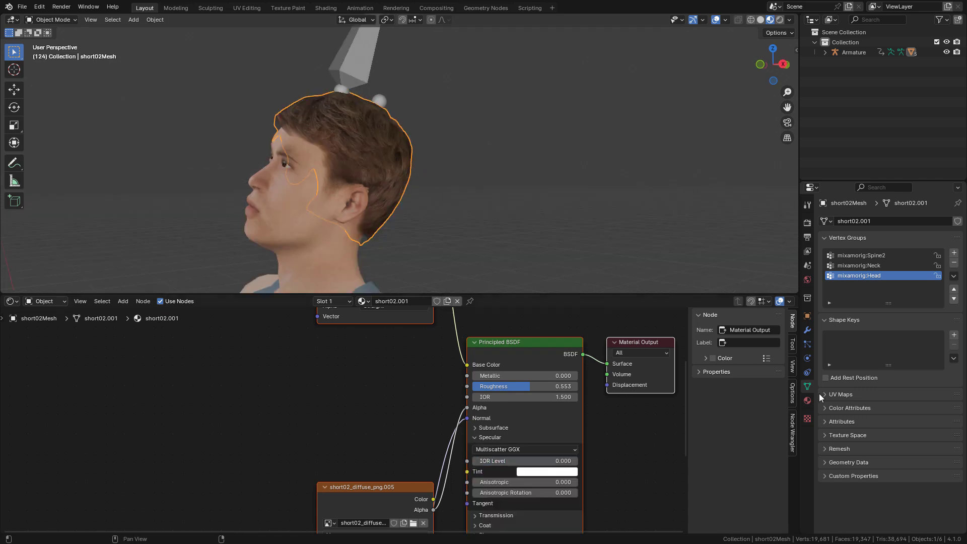
# Set both the Blend Mode and the Shadow Mode of the hair material to Alpha Hashed
pyautogui.click(807, 400)
pyautogui.scroll(-12, 889, 409)
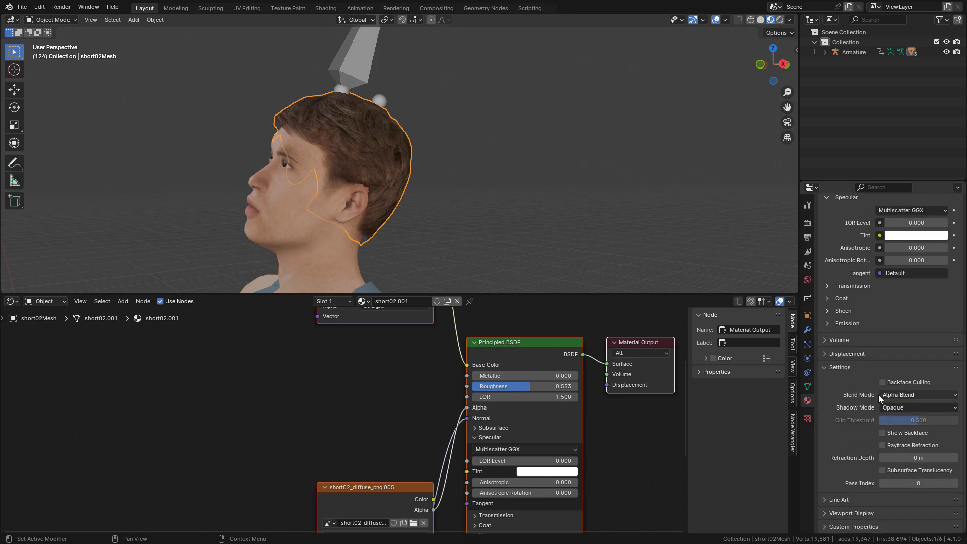
pyautogui.click(894, 397)
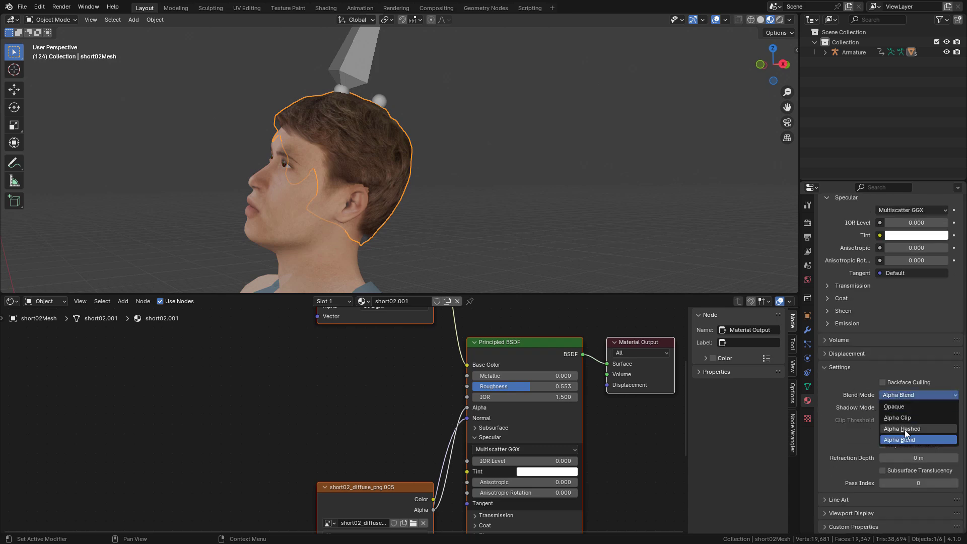
pyautogui.click(905, 430)
pyautogui.click(901, 419)
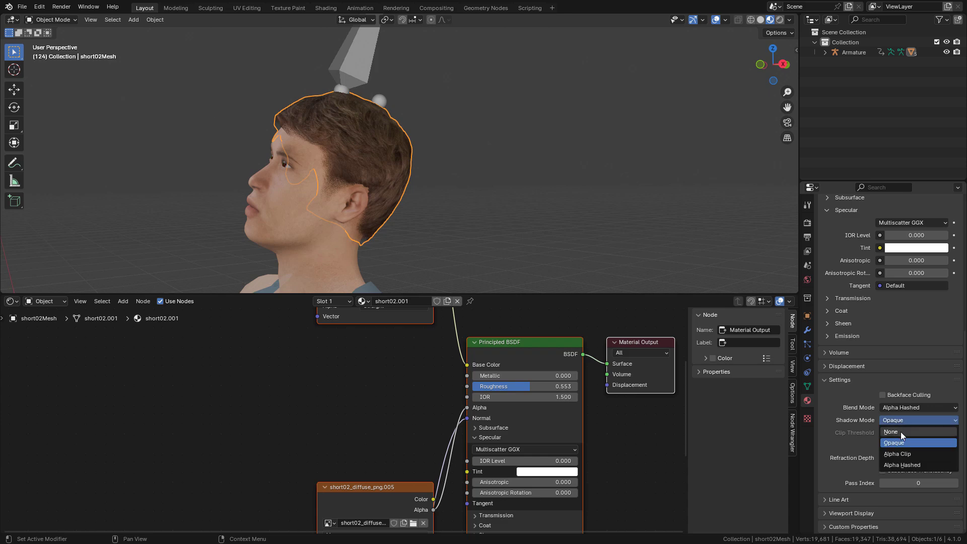
pyautogui.click(901, 462)
pyautogui.click(509, 165)
pyautogui.moveTo(508, 164); pyautogui.dragTo(529, 158, button='middle')
# Disconnect the diffuse image texture from the Alpha input of the body material and delete that texture node
pyautogui.click(477, 183)
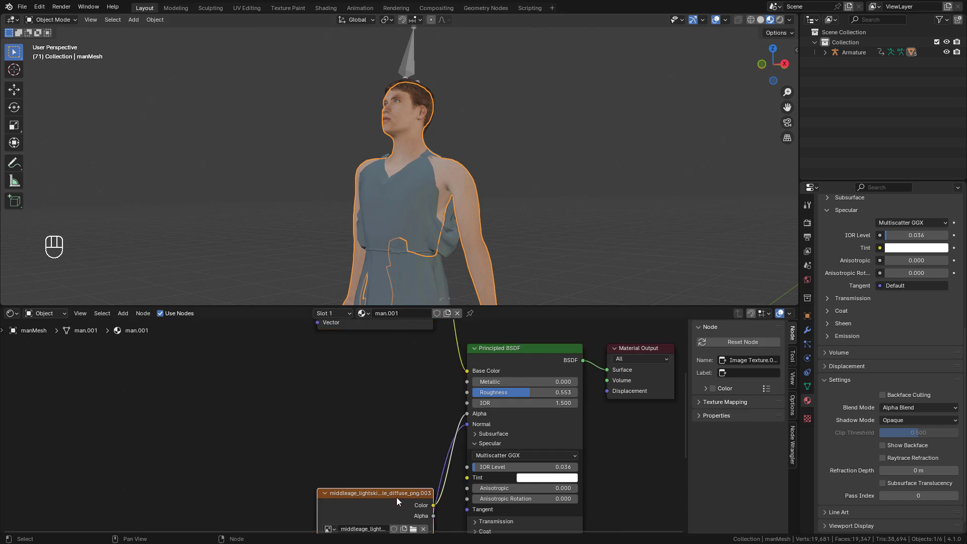
pyautogui.moveTo(397, 497); pyautogui.dragTo(338, 401)
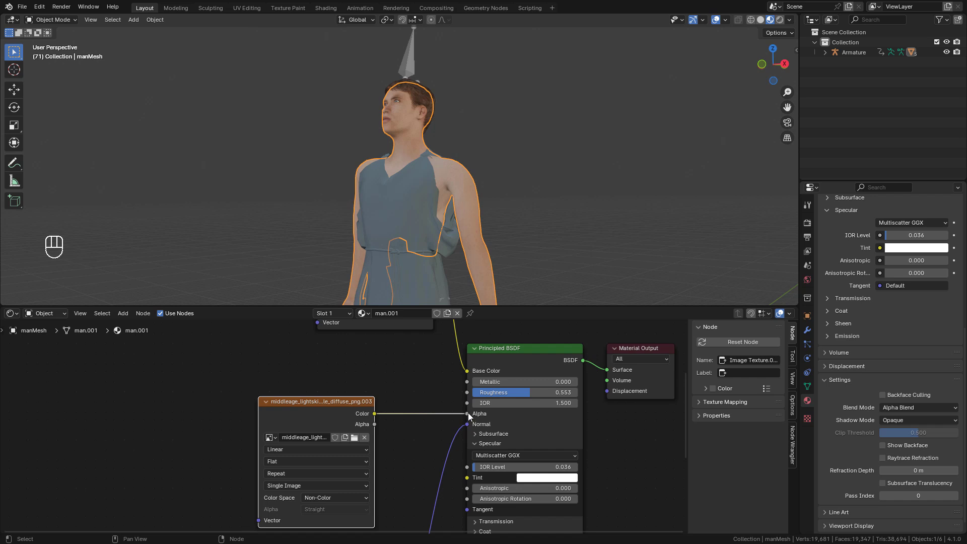
pyautogui.scroll(4, 502, 172)
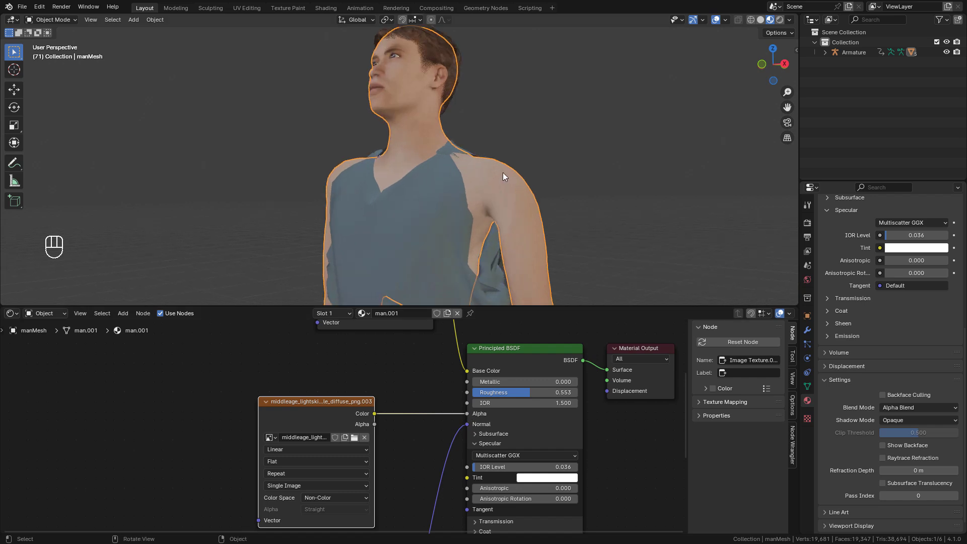
pyautogui.scroll(2, 496, 164)
pyautogui.keyDown('shift'); pyautogui.moveTo(487, 153); pyautogui.dragTo(475, 118, button='middle'); pyautogui.keyUp('shift')
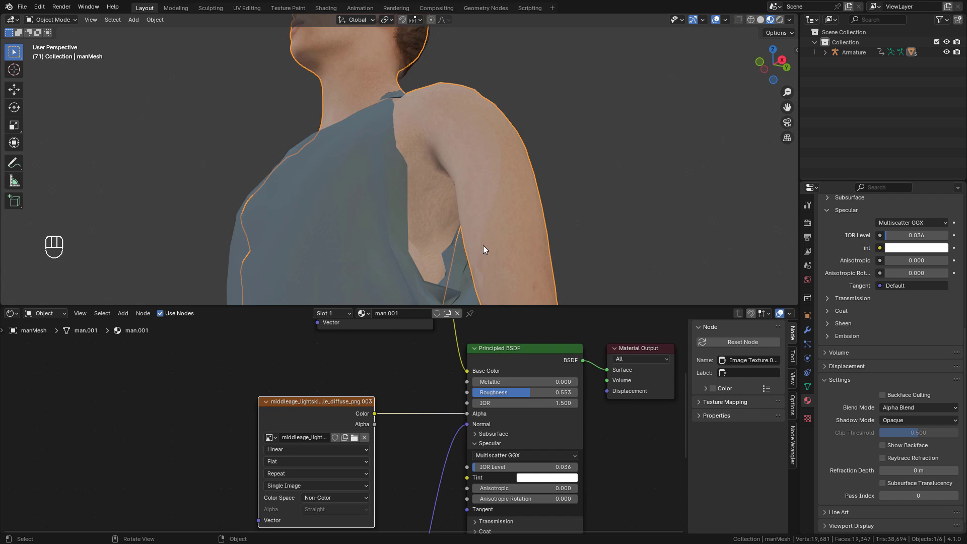
pyautogui.moveTo(467, 416); pyautogui.dragTo(384, 396)
pyautogui.press('x')
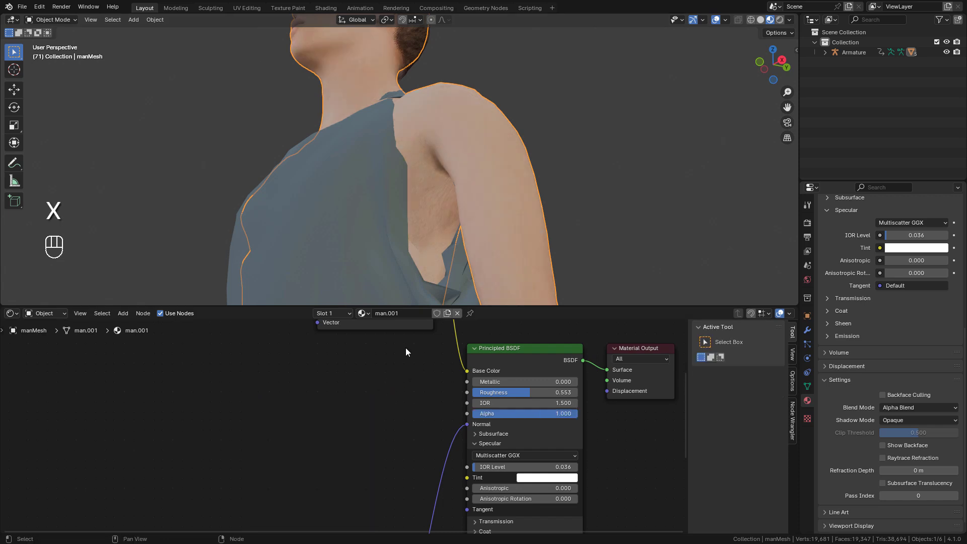
# Set the Blend Mode of the body material to Opaque
pyautogui.moveTo(448, 130); pyautogui.dragTo(467, 181, button='middle')
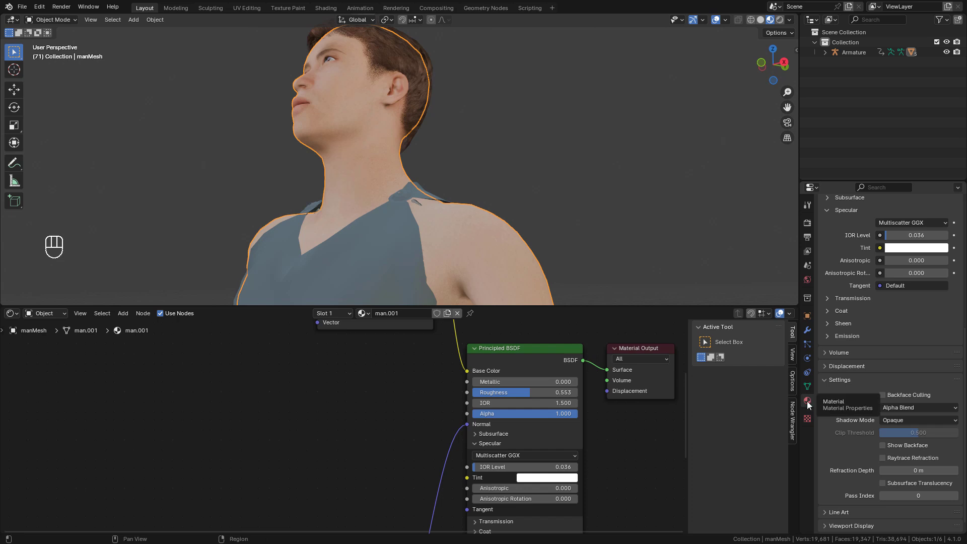
pyautogui.click(886, 408)
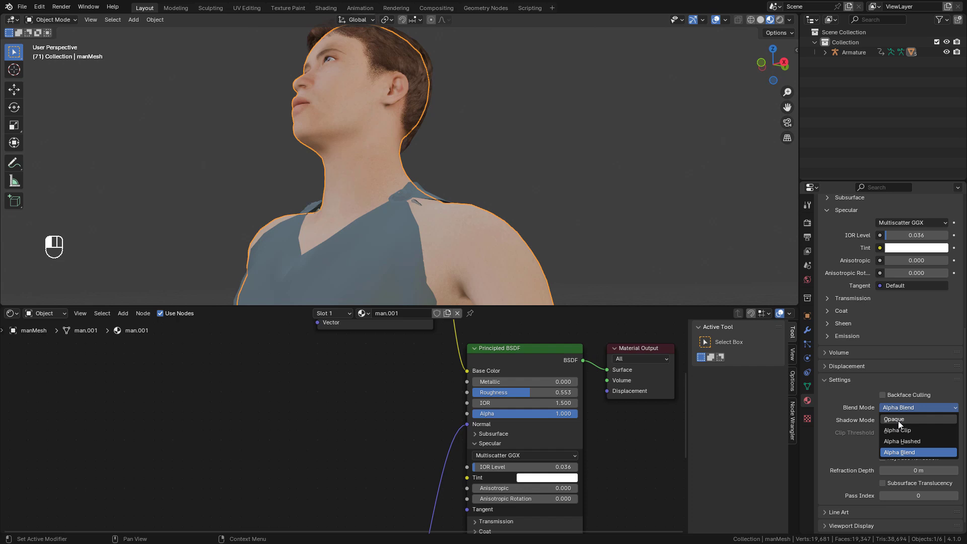
pyautogui.click(898, 421)
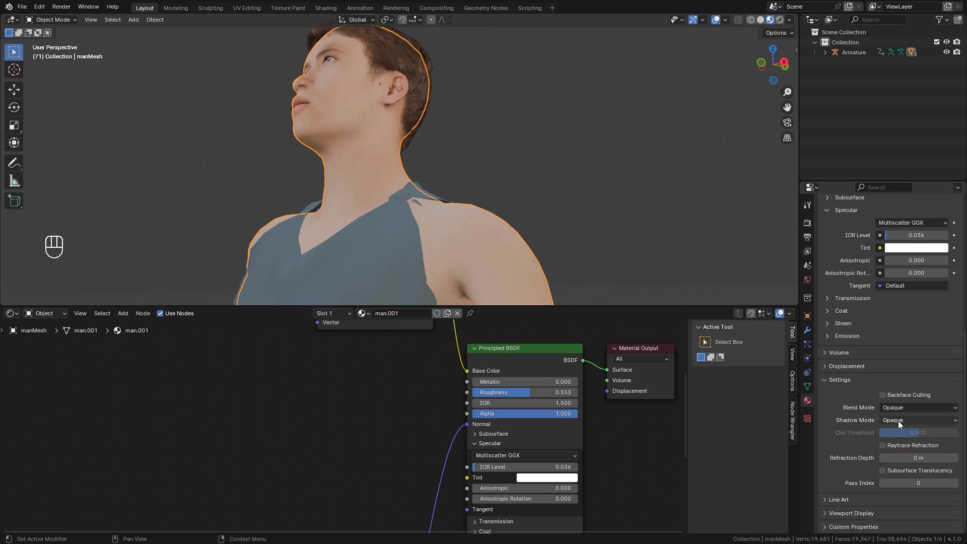
# Set the Blend Mode of the eye material to Opaque
pyautogui.moveTo(344, 110); pyautogui.dragTo(470, 194, button='middle')
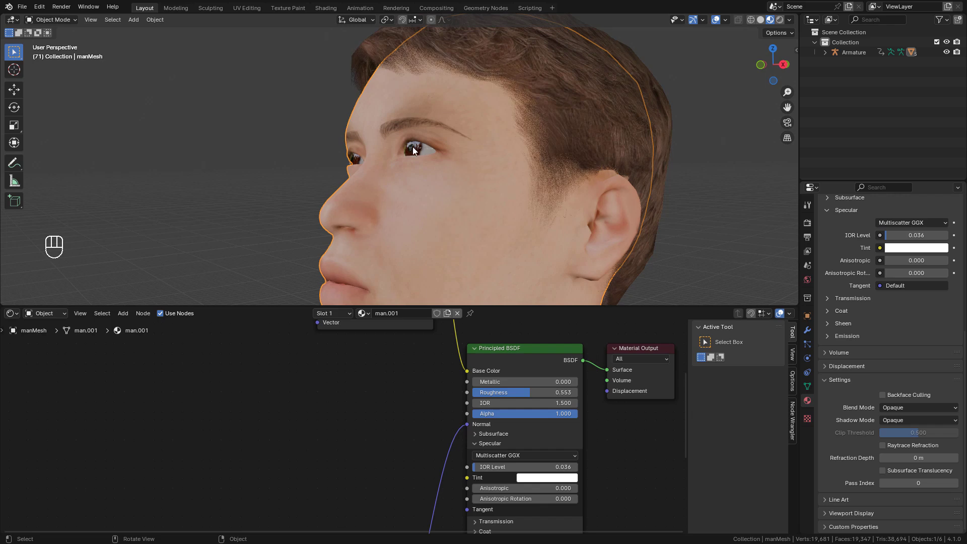
pyautogui.click(412, 146)
pyautogui.click(903, 395)
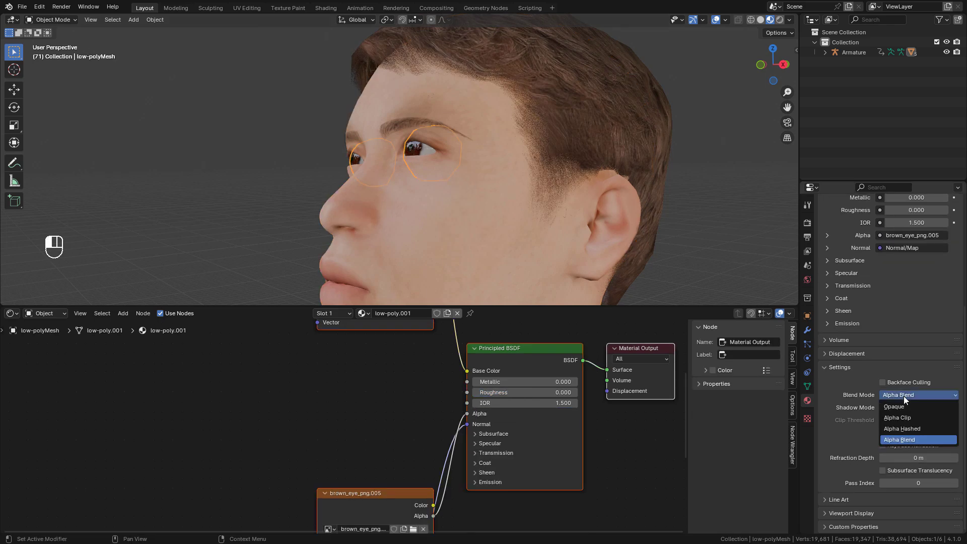
pyautogui.click(907, 406)
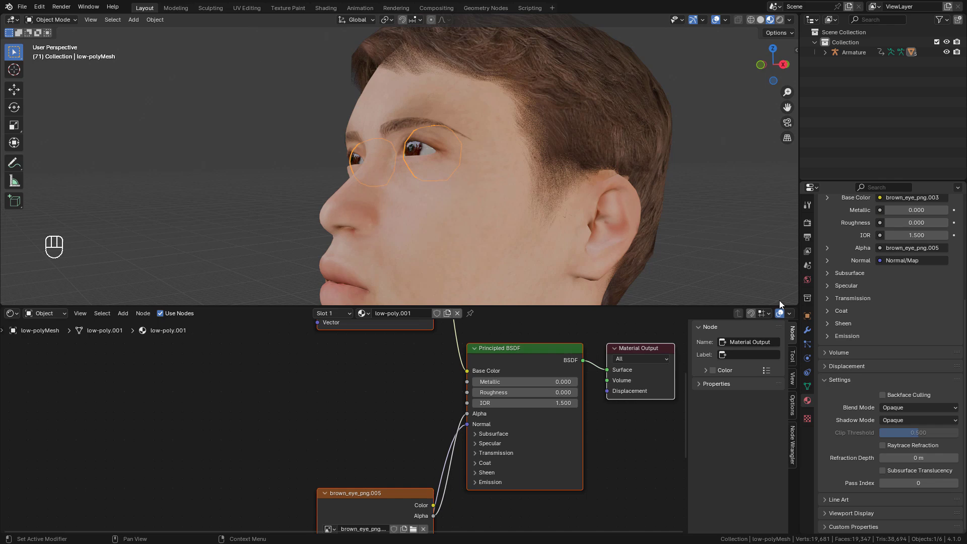
# Move the brown_eye_png.005 texture node aside and disconnect it from the eye material's Alpha input
pyautogui.moveTo(778, 300); pyautogui.dragTo(696, 230, button='middle')
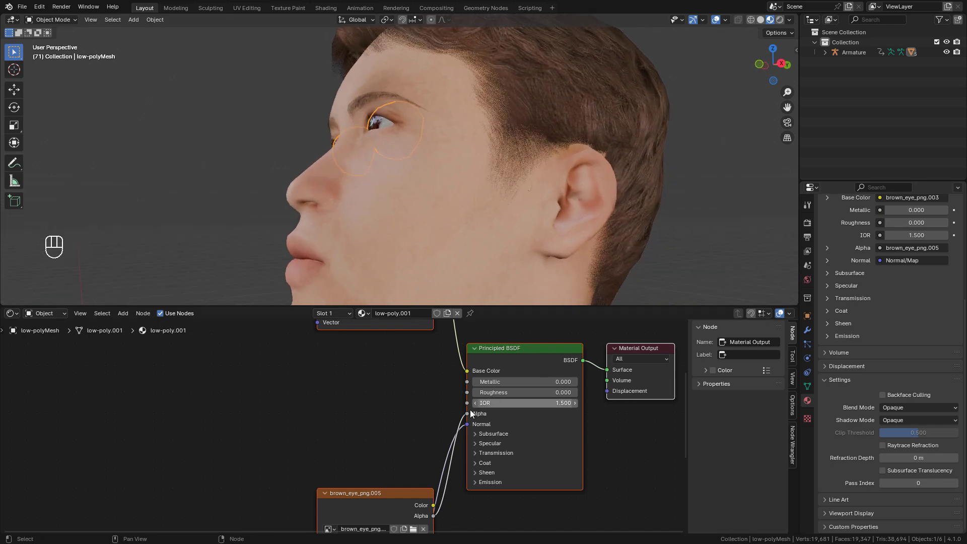
pyautogui.moveTo(401, 499); pyautogui.dragTo(438, 446, button='middle')
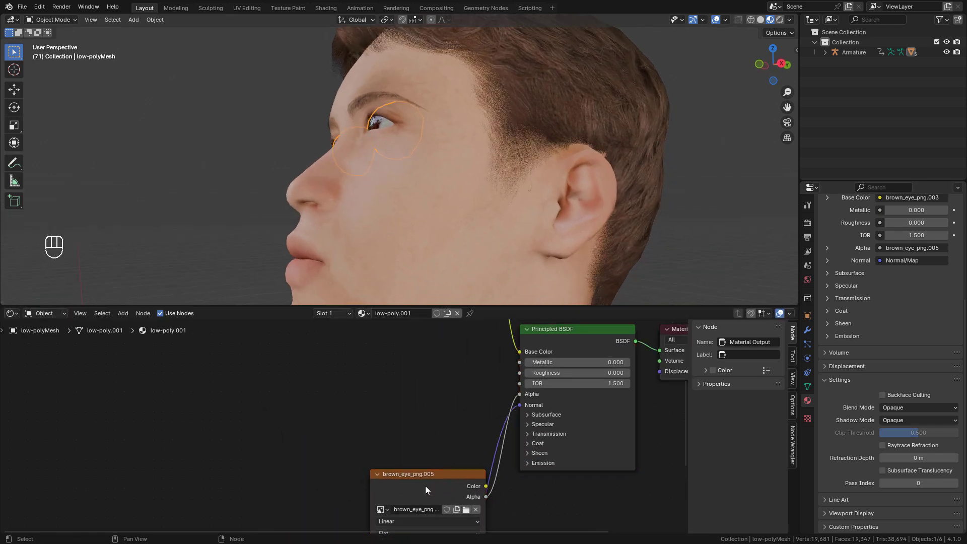
pyautogui.moveTo(425, 485); pyautogui.dragTo(339, 404)
pyautogui.moveTo(519, 396); pyautogui.dragTo(449, 392)
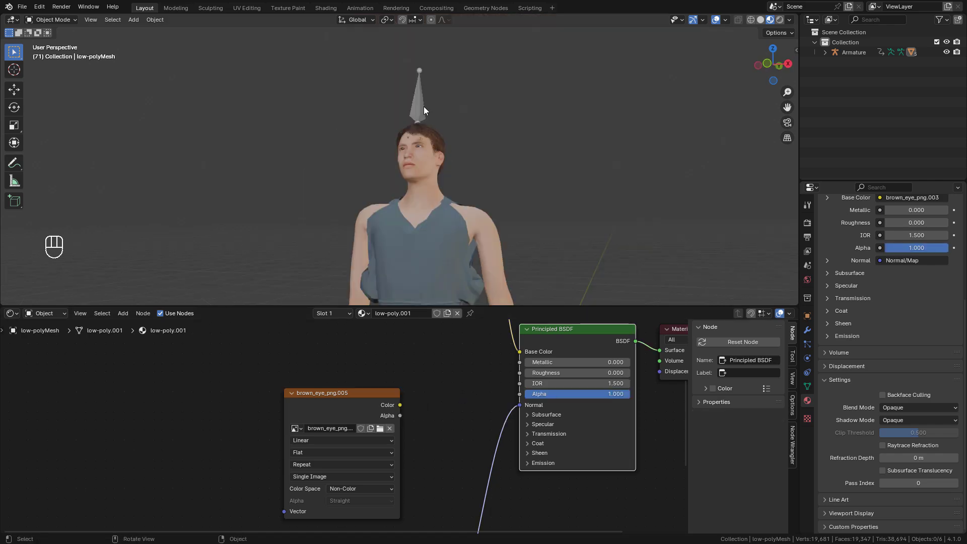
# Try to join the chiton, eyes, hair and eyebrows into the body mesh, leaving the armature out of the selection
pyautogui.click(422, 107)
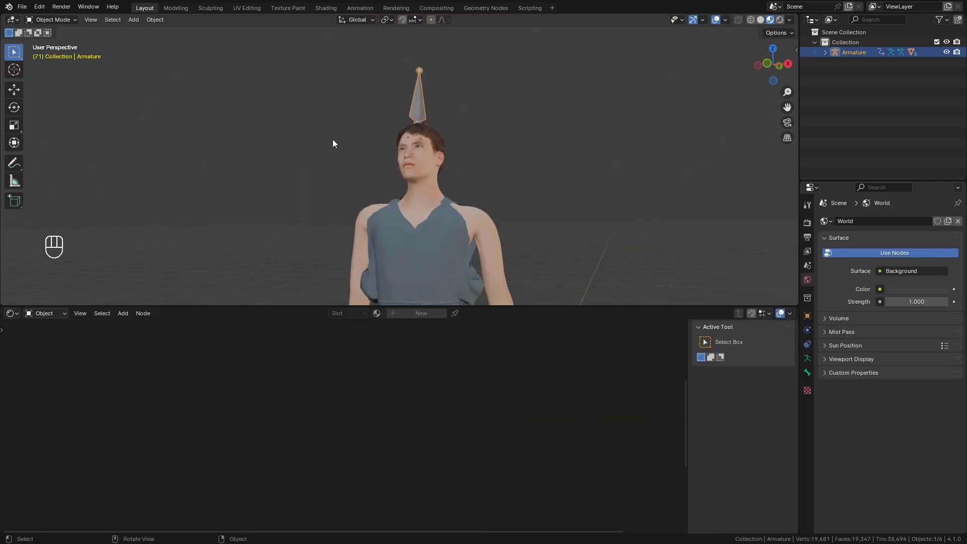
pyautogui.moveTo(275, 93); pyautogui.dragTo(543, 232)
pyautogui.hotkey('shift', 'c')
pyautogui.scroll(8, 540, 111)
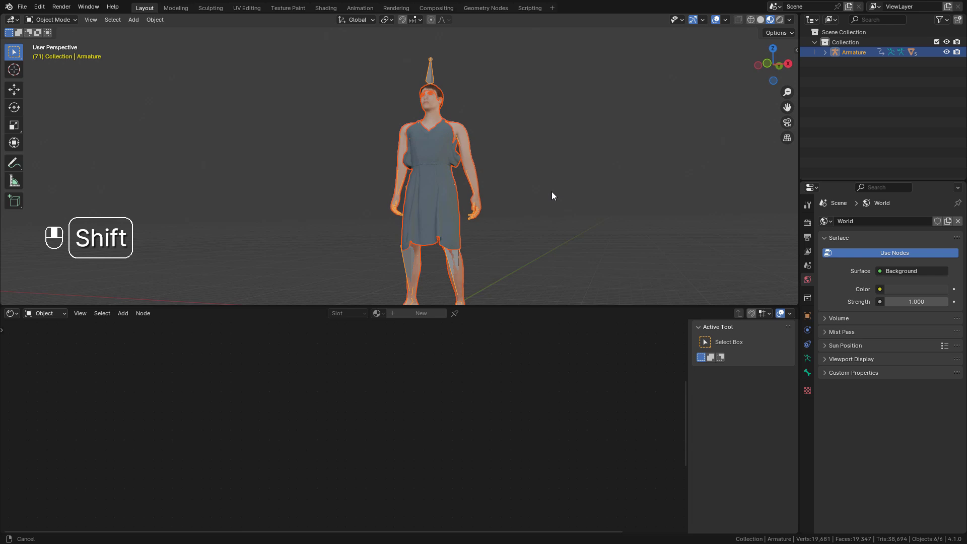
pyautogui.keyDown('shift'); pyautogui.moveTo(592, 186); pyautogui.dragTo(521, 190, button='middle'); pyautogui.keyUp('shift')
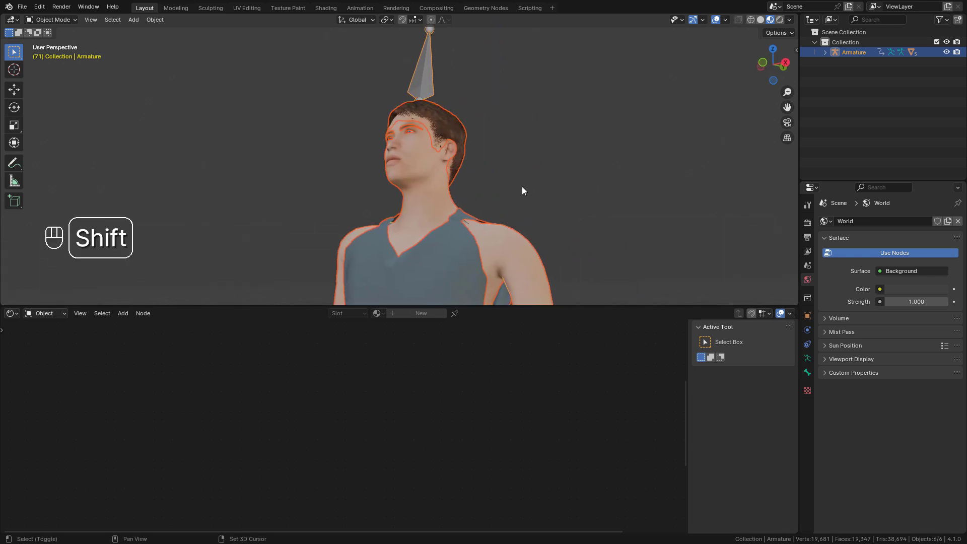
pyautogui.keyDown('shift'); pyautogui.click(426, 70); pyautogui.keyUp('shift')
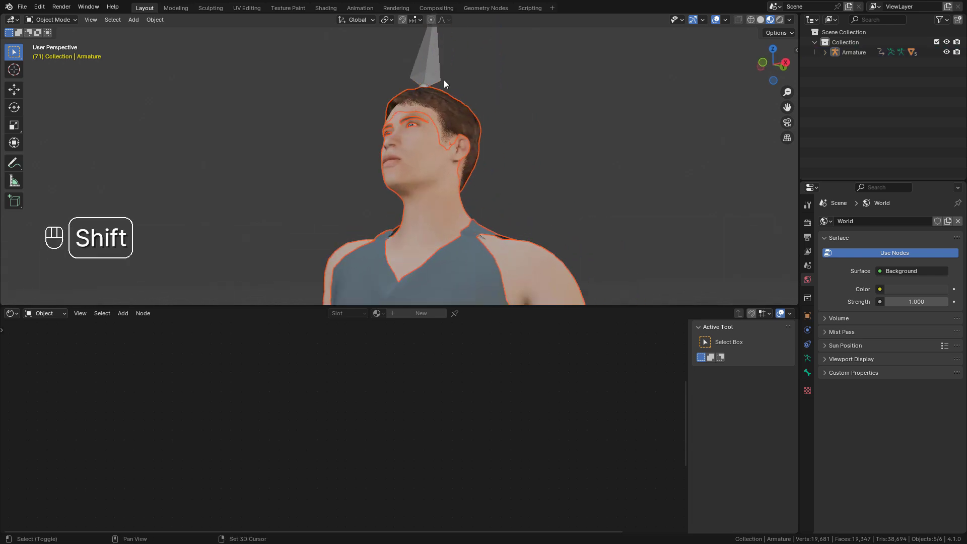
pyautogui.keyDown('shift'); pyautogui.click(534, 266); pyautogui.keyUp('shift')
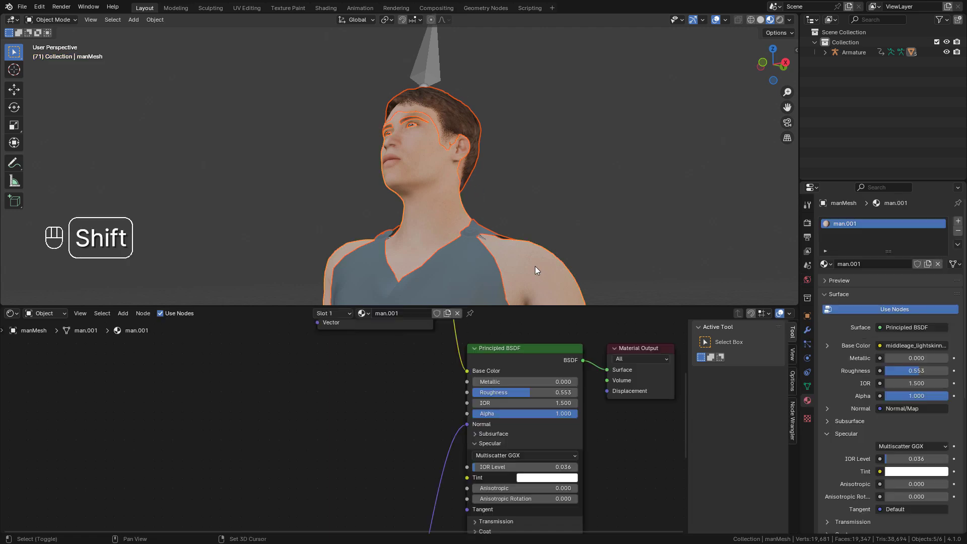
pyautogui.keyDown('ctrl'); pyautogui.moveTo(509, 176); pyautogui.dragTo(457, 206, button='middle'); pyautogui.keyUp('ctrl')
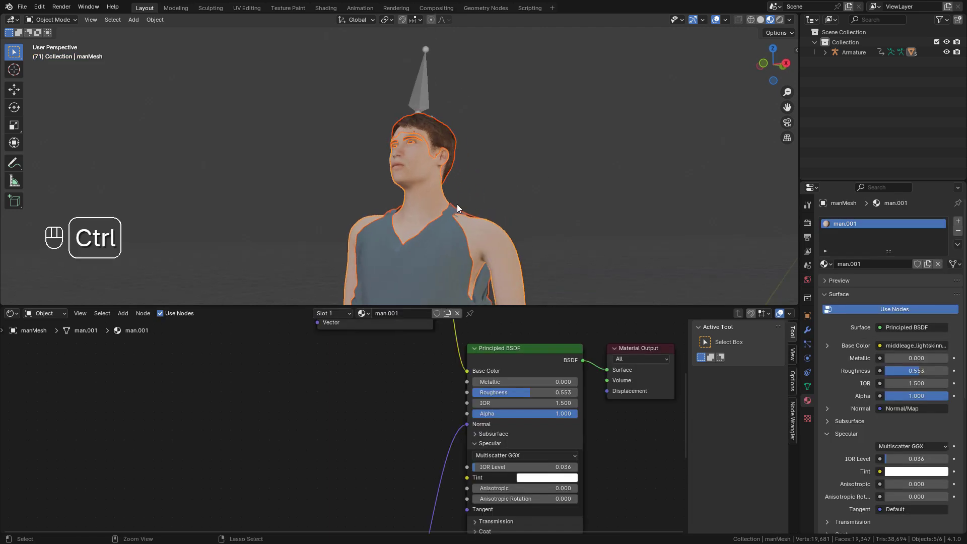
pyautogui.hotkey('ctrl', 'j')
pyautogui.moveTo(470, 153); pyautogui.dragTo(485, 142, button='middle')
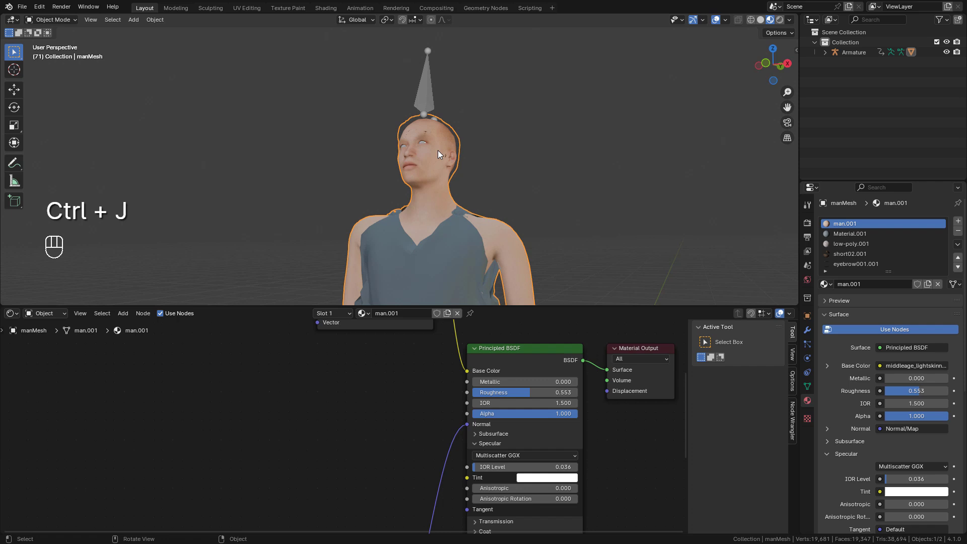
pyautogui.scroll(2, 437, 150)
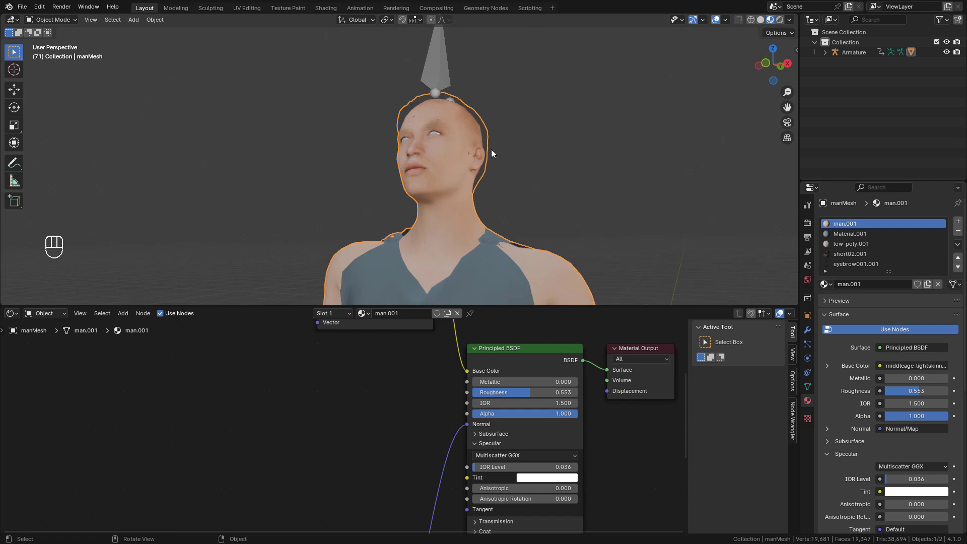
# Undo the joining of the character meshes and clear the selection
pyautogui.press('ctrl')
pyautogui.hotkey('ctrl', 'z')
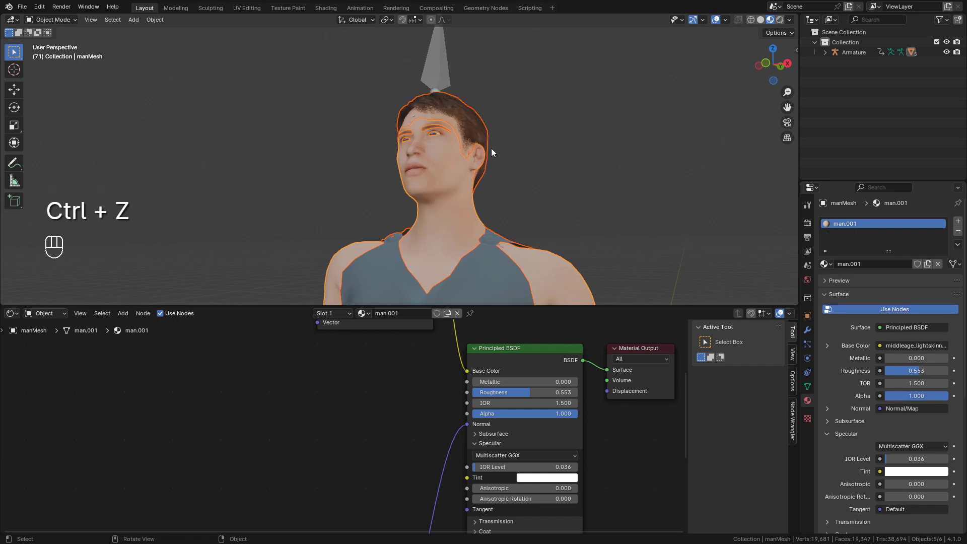
pyautogui.moveTo(491, 148); pyautogui.dragTo(477, 153, button='middle')
pyautogui.click(506, 158)
# Rename the UV map of the body mesh as uvmap
pyautogui.click(461, 204)
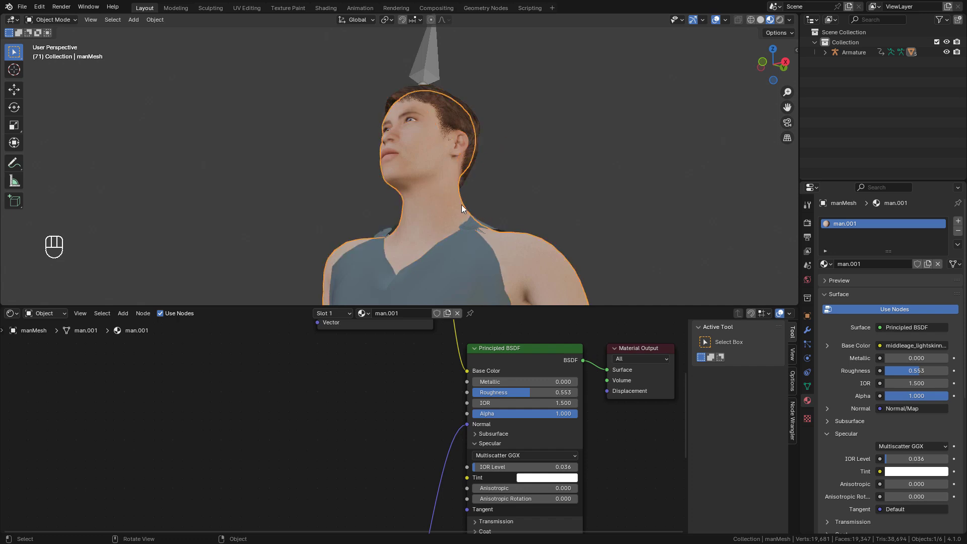
pyautogui.click(806, 387)
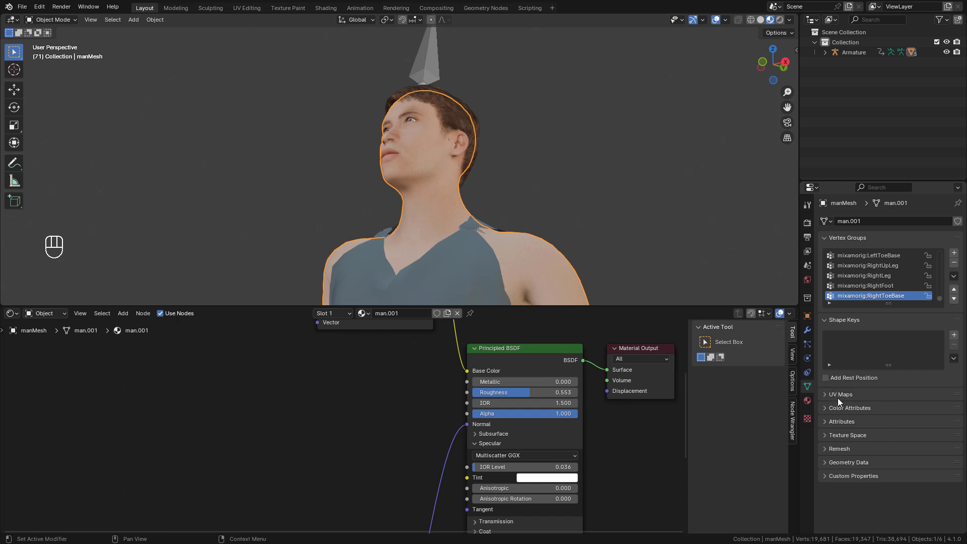
pyautogui.click(838, 395)
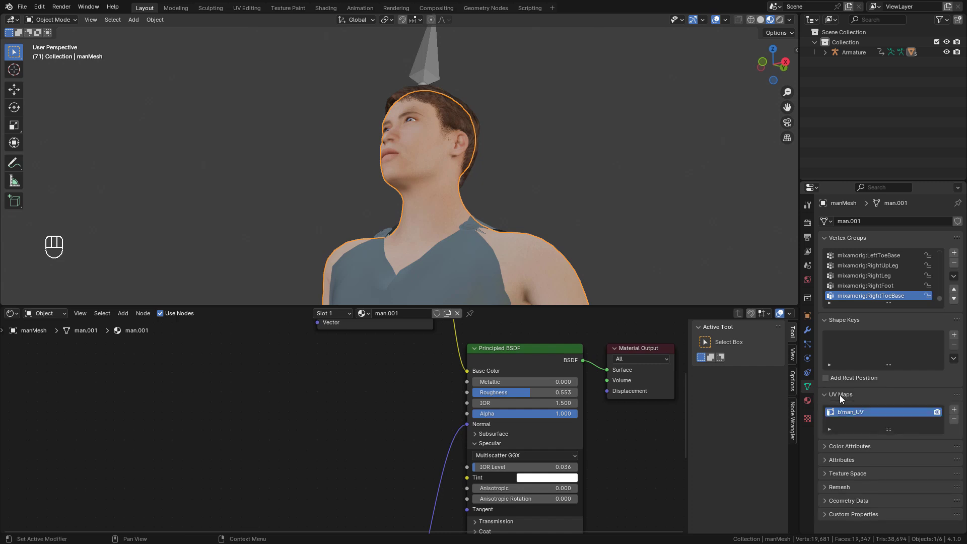
pyautogui.doubleClick(853, 411)
pyautogui.write('uvmap')
pyautogui.click(863, 433)
# Rename the UV maps of the hair and eyebrow meshes as uvmap to match the body
pyautogui.click(405, 100)
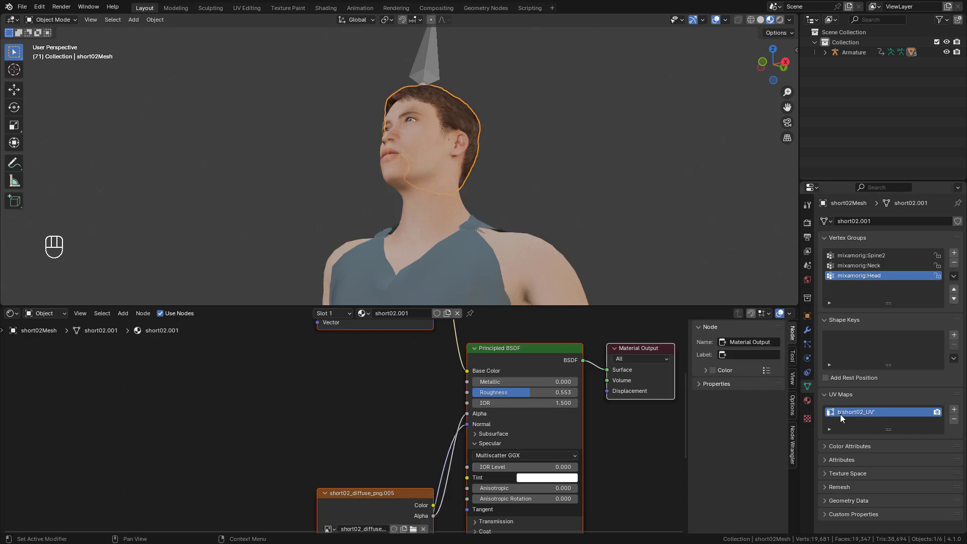
pyautogui.click(860, 424)
pyautogui.click(413, 123)
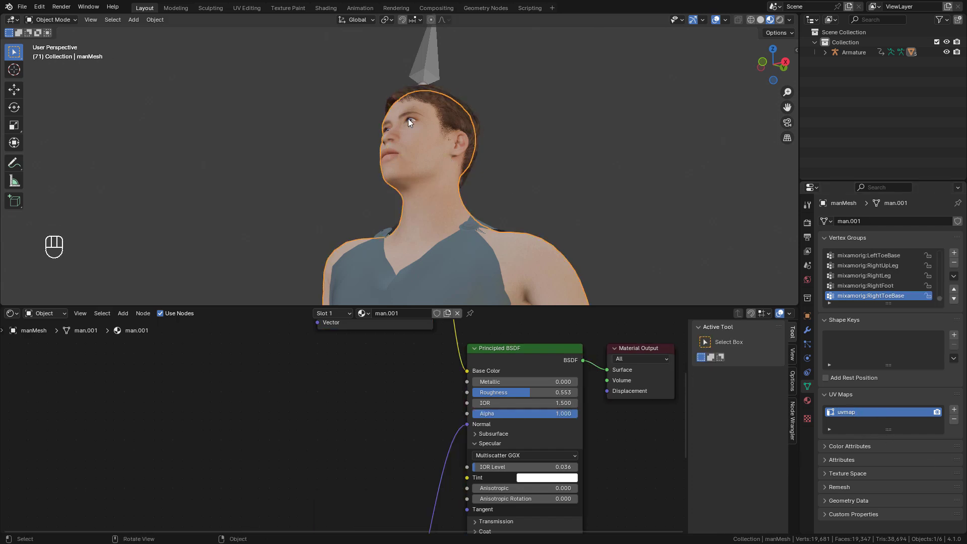
pyautogui.click(412, 122)
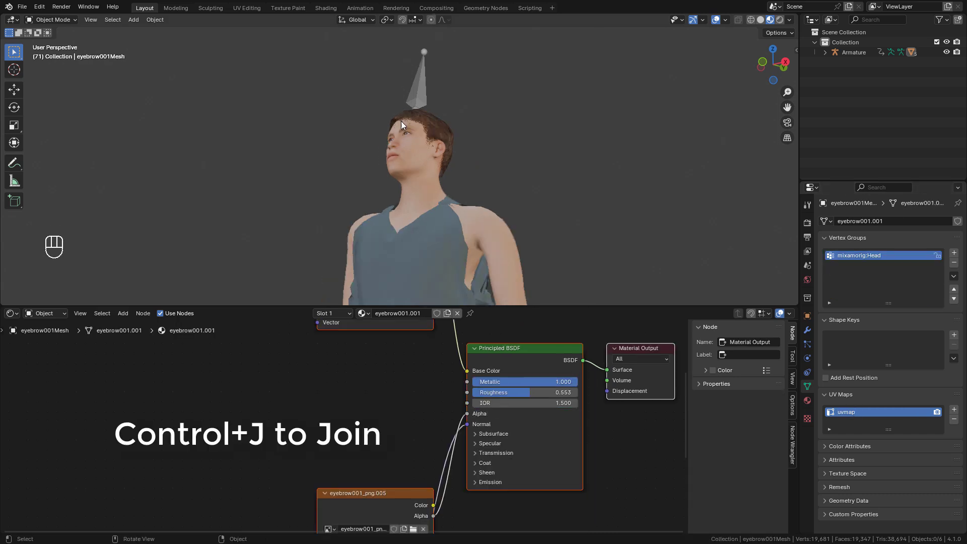
# Join the chiton, eyes, hair and eyebrows into the body mesh, with the body as the active object
pyautogui.scroll(2, 401, 125)
pyautogui.keyDown('shift'); pyautogui.click(443, 227); pyautogui.keyUp('shift')
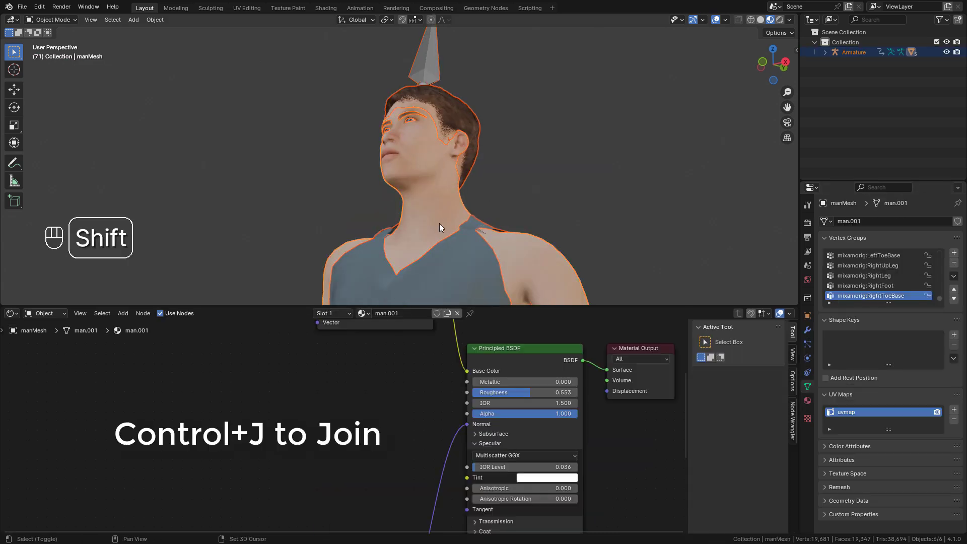
pyautogui.hotkey('ctrl', 'j')
pyautogui.scroll(-4, 502, 174)
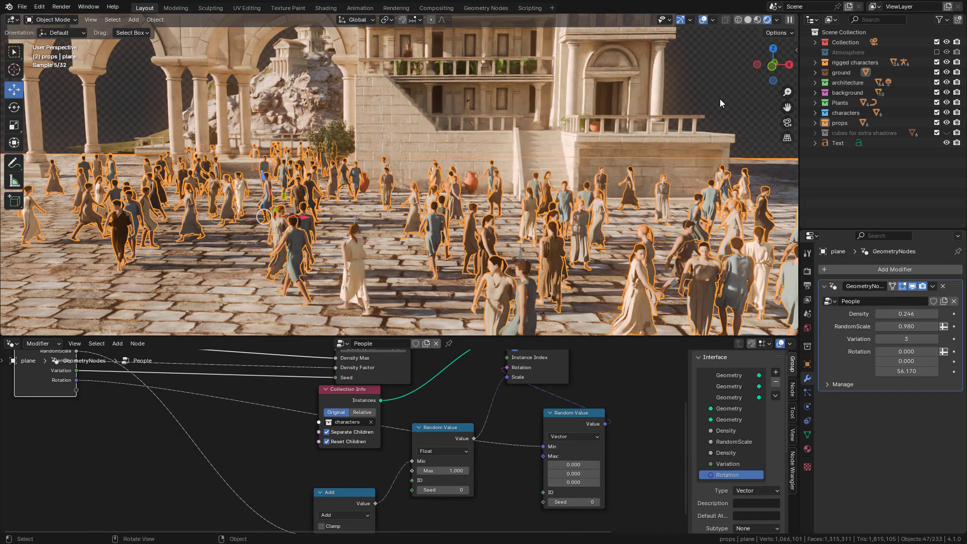
# Deselect all objects in the crowd scene with the People geometry nodes setup
pyautogui.hotkey('alt', 'a')
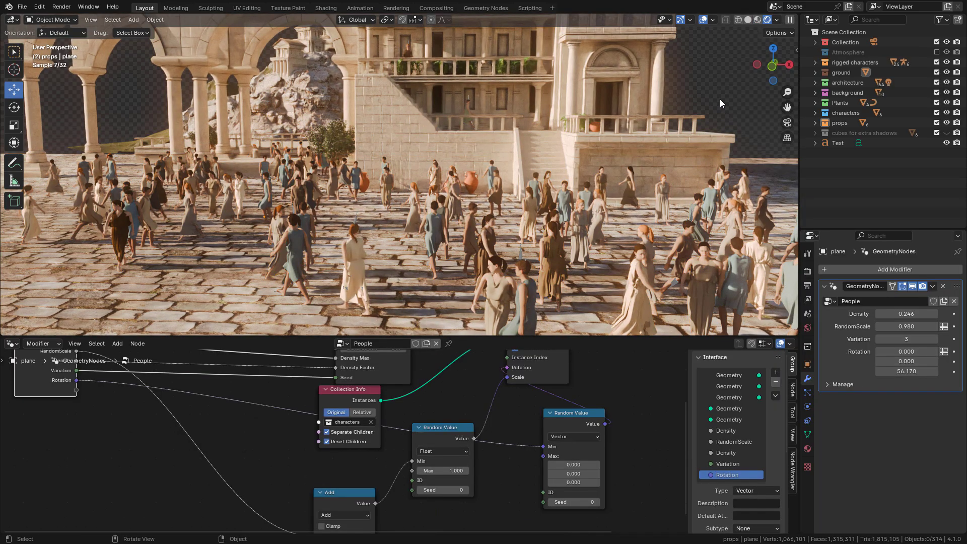